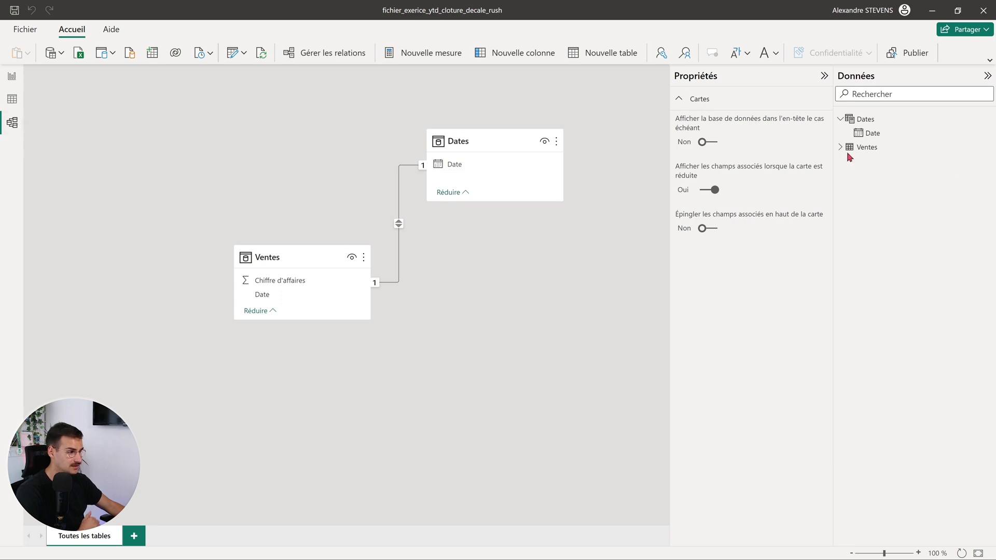
# Examine the date values in the Dates table and the rows of the Ventes table
pyautogui.click(18, 105)
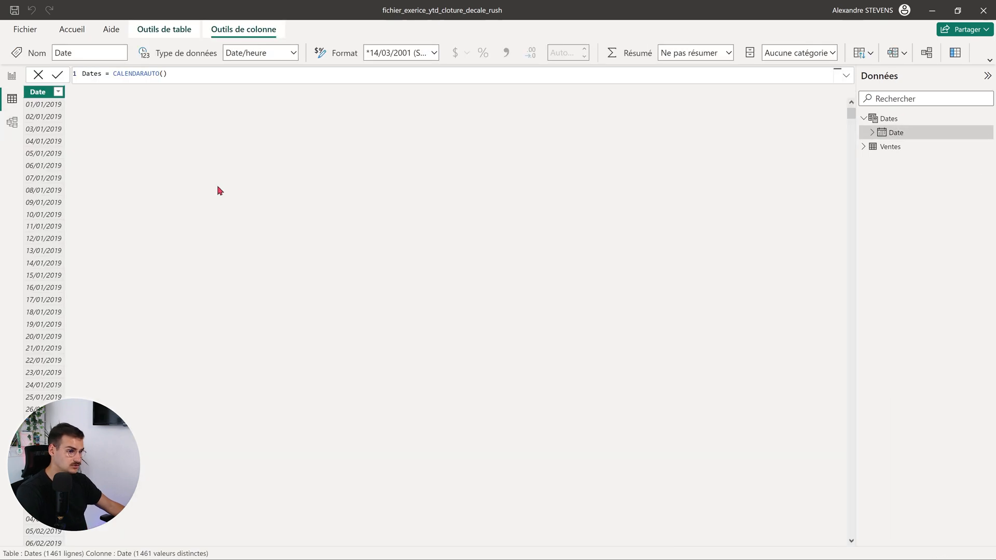
pyautogui.click(58, 92)
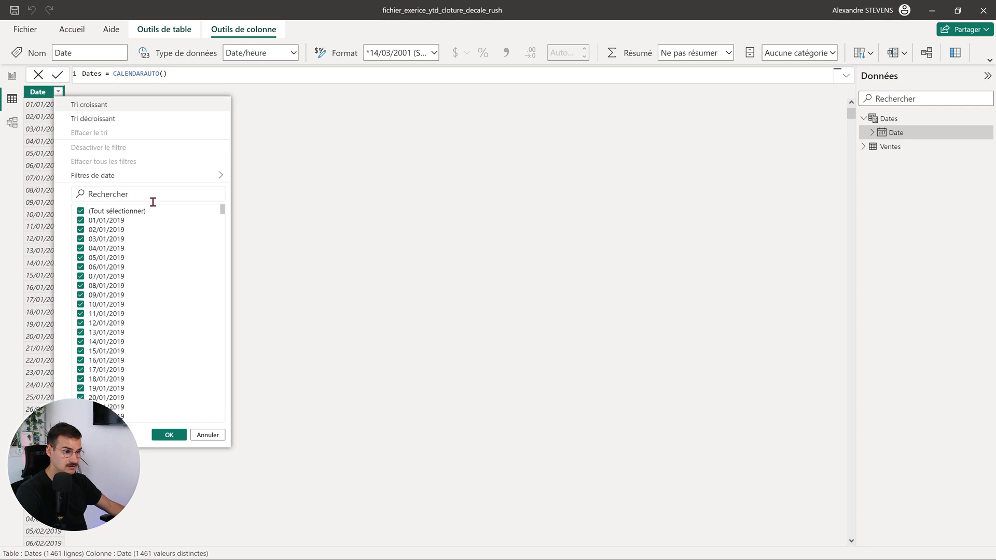
pyautogui.scroll(-8, 181, 239)
pyautogui.moveTo(225, 218); pyautogui.dragTo(229, 417)
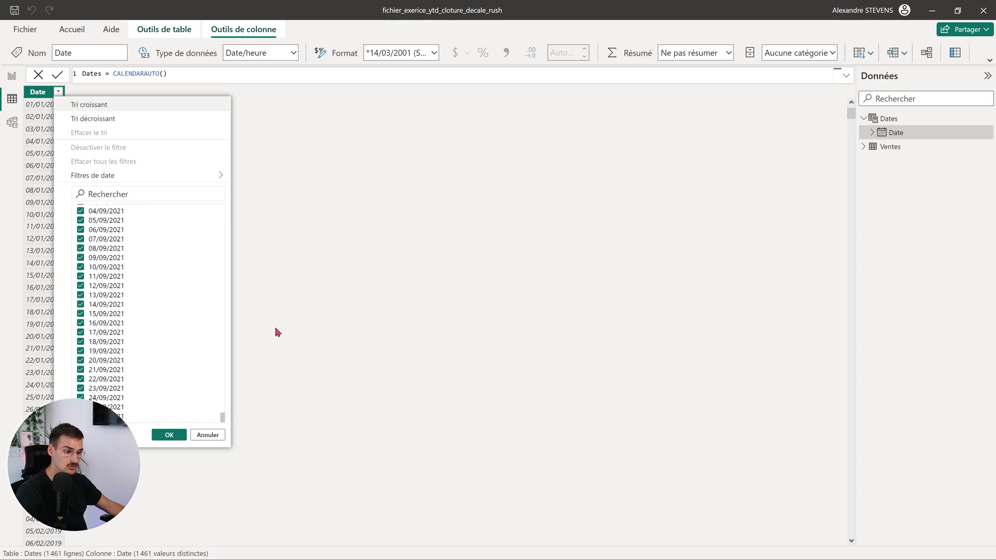
pyautogui.click(865, 148)
pyautogui.click(865, 148)
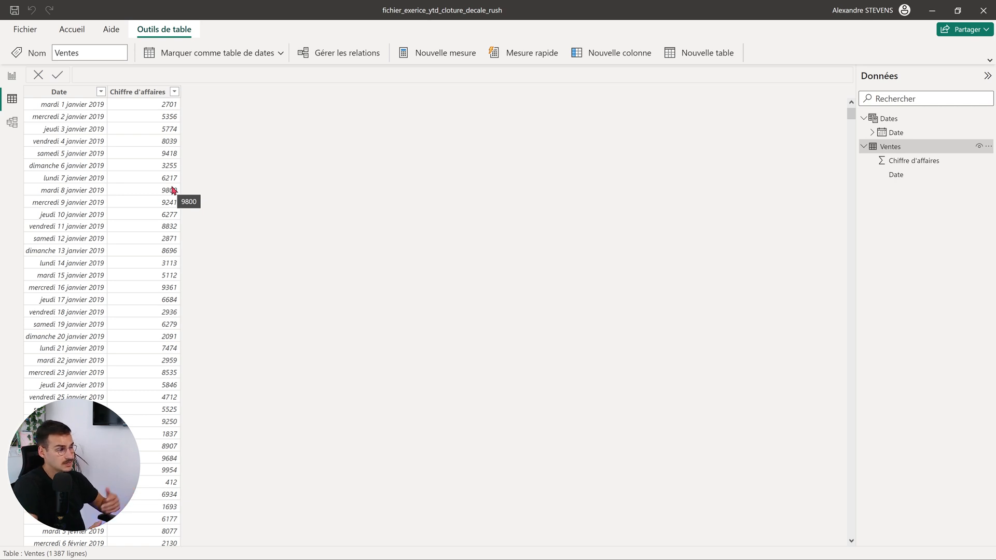
# Create a line chart of Chiffre d'affaires by Dates' Date on the report page, enlarging it and moving it to the lower middle
pyautogui.click(11, 78)
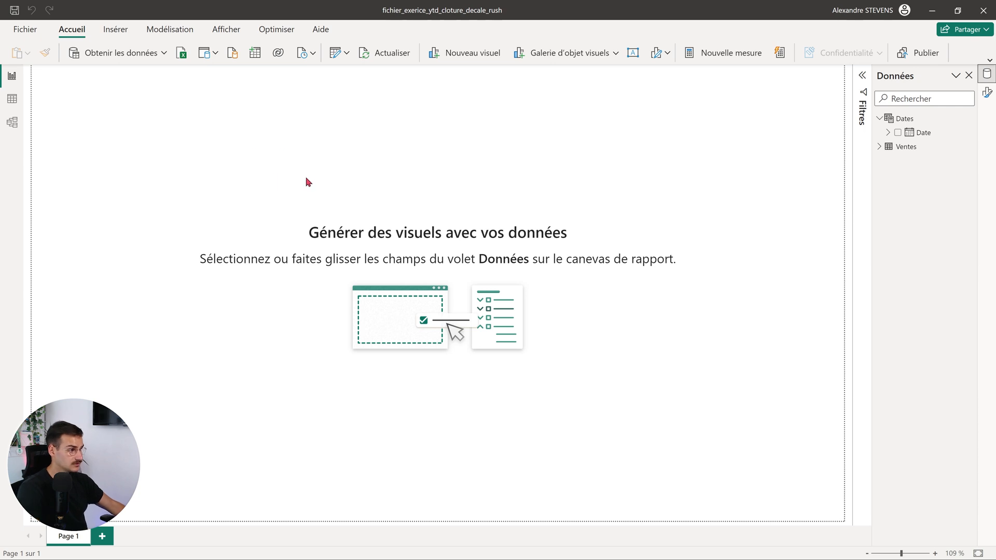
pyautogui.click(880, 147)
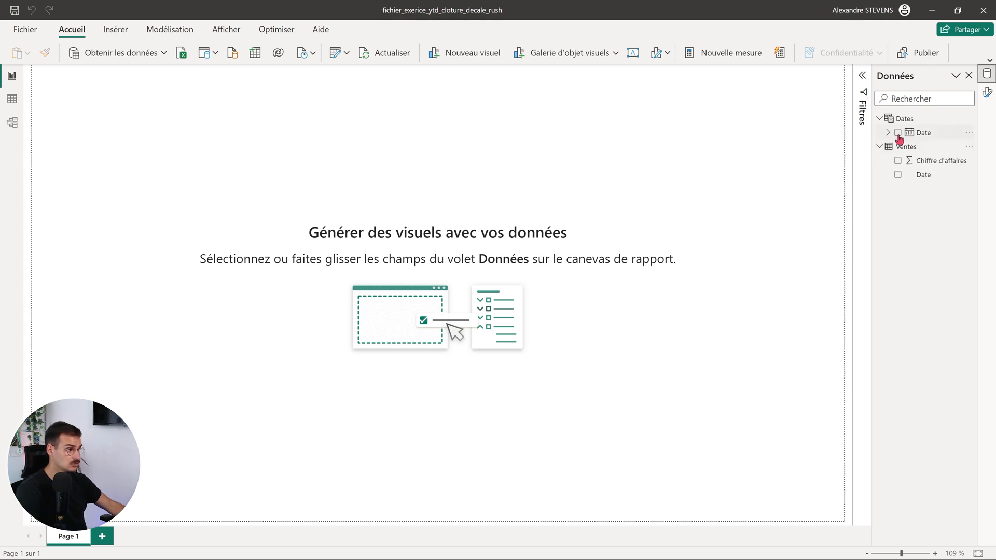
pyautogui.click(898, 133)
pyautogui.click(898, 160)
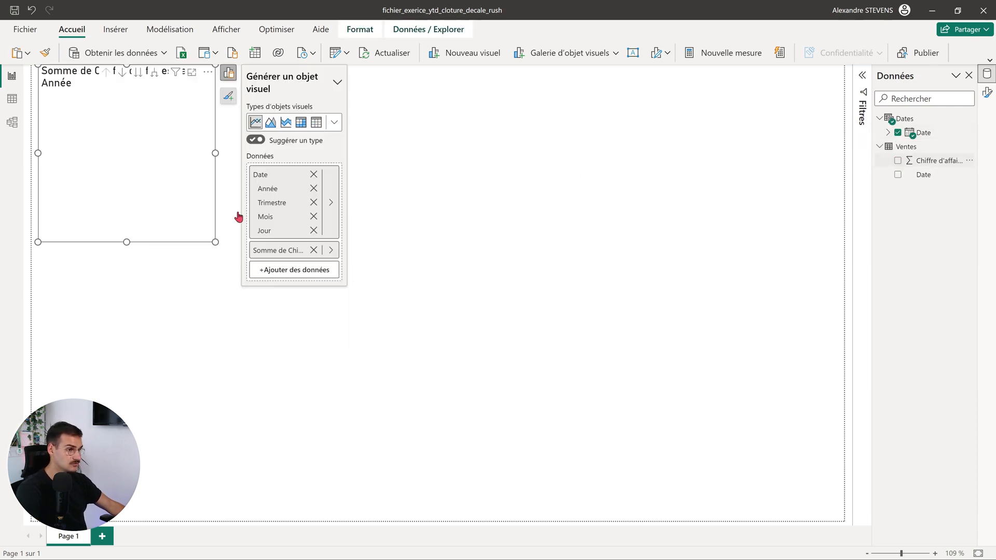
pyautogui.moveTo(216, 243); pyautogui.dragTo(551, 356)
pyautogui.moveTo(439, 114); pyautogui.dragTo(671, 238)
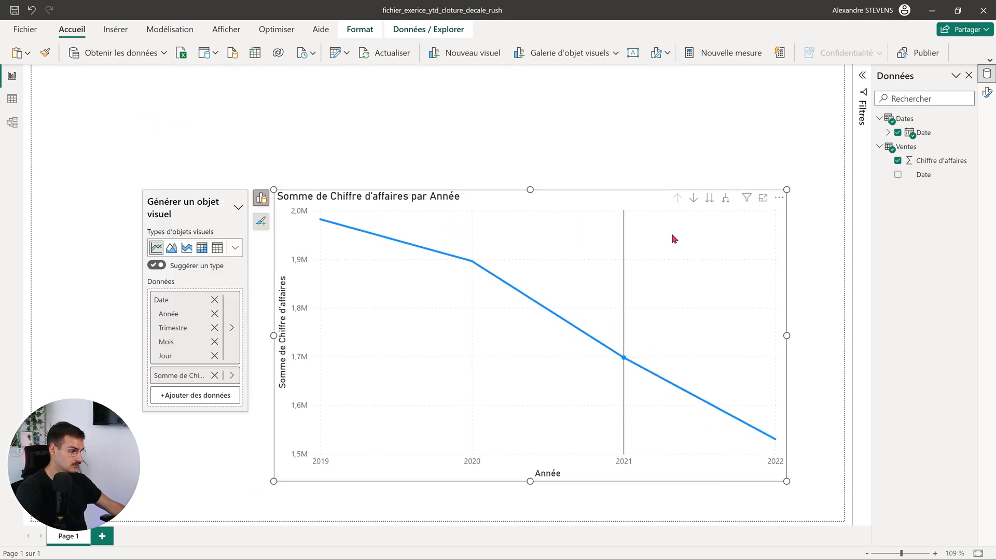
# Remove Année, Jour and Trimestre from the line chart's date hierarchy, keeping Mois, and enlarge the chart slightly
pyautogui.click(214, 314)
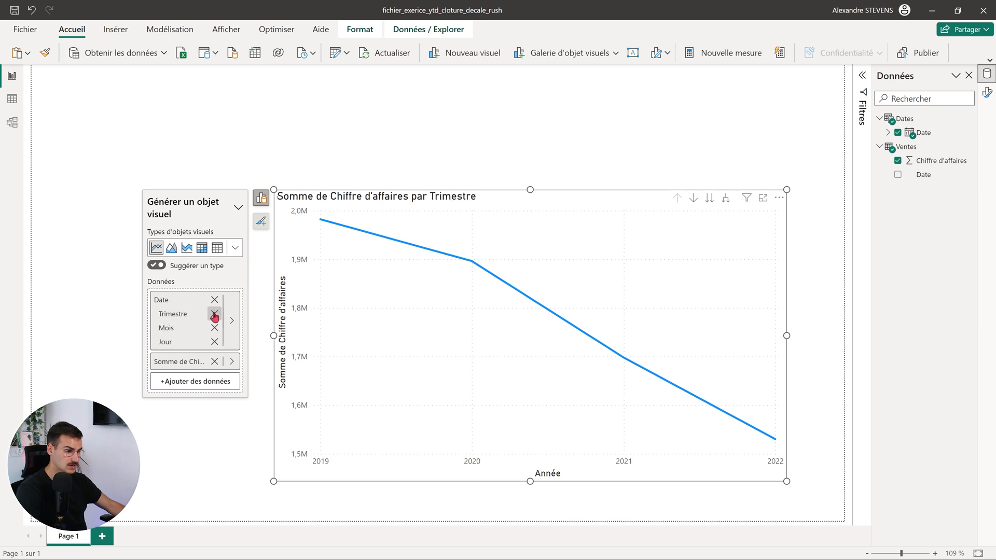
pyautogui.click(214, 342)
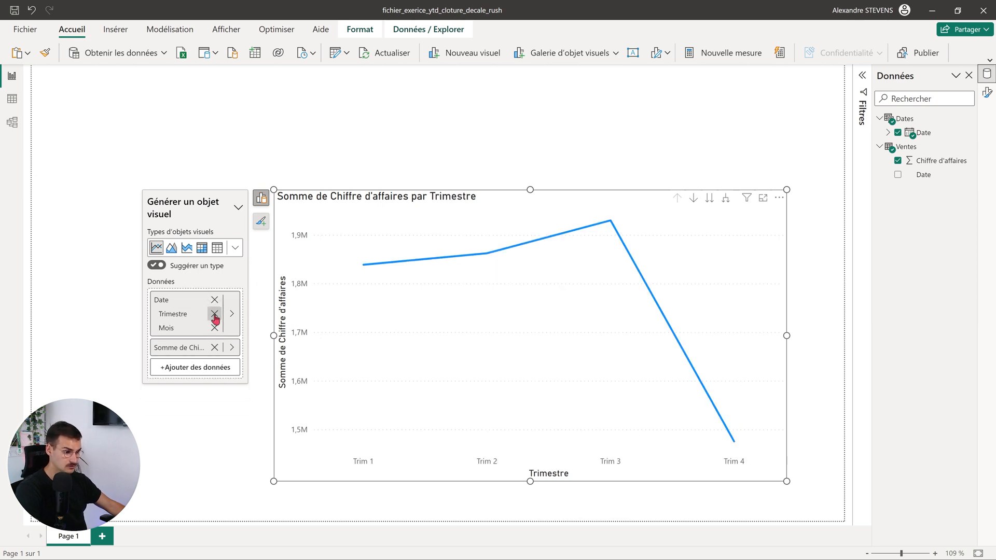
pyautogui.click(214, 314)
pyautogui.click(95, 325)
pyautogui.moveTo(613, 206); pyautogui.dragTo(635, 209)
pyautogui.moveTo(298, 193); pyautogui.dragTo(273, 171)
# Add a slicer visual above the line chart and fill it with the Date field from the Dates table
pyautogui.click(272, 119)
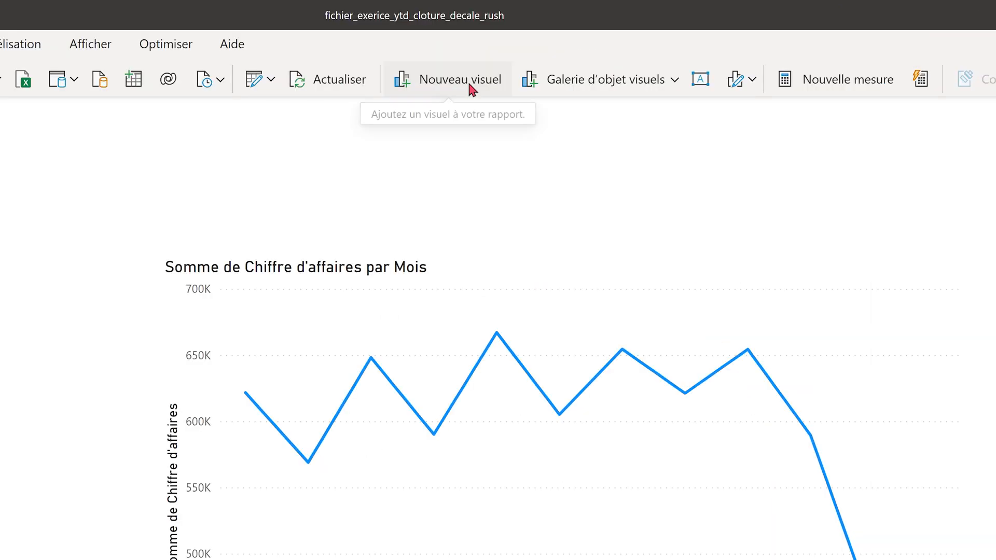
pyautogui.click(478, 56)
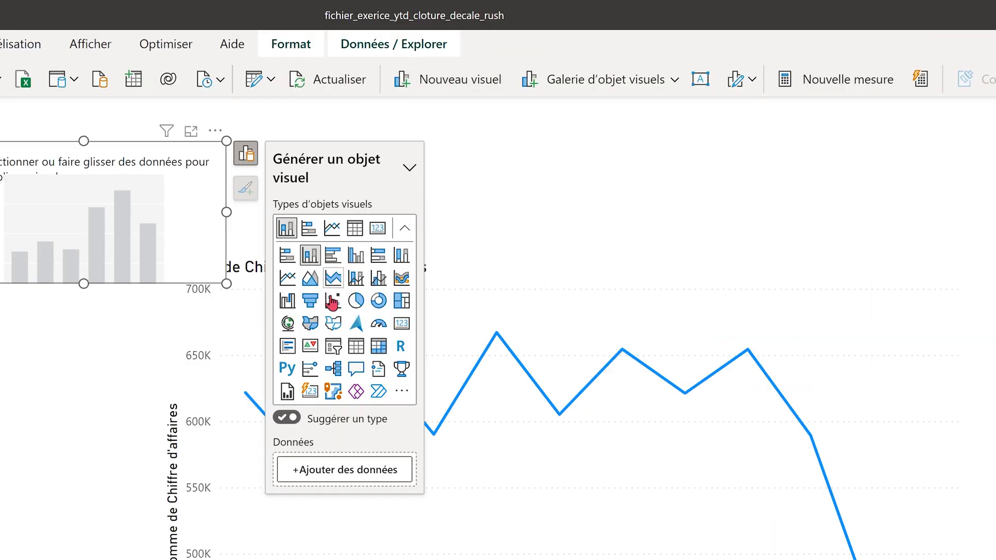
pyautogui.click(333, 346)
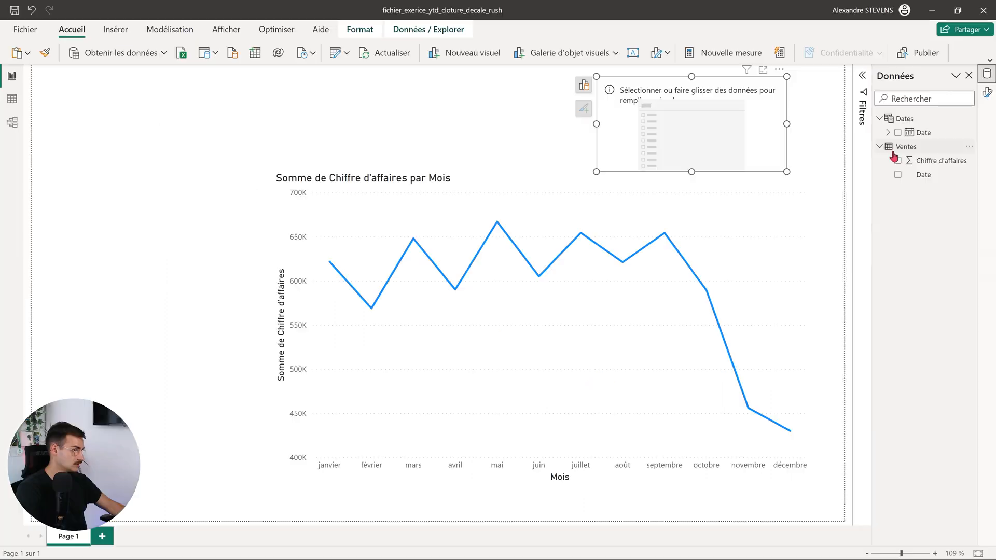
pyautogui.click(888, 132)
pyautogui.click(898, 132)
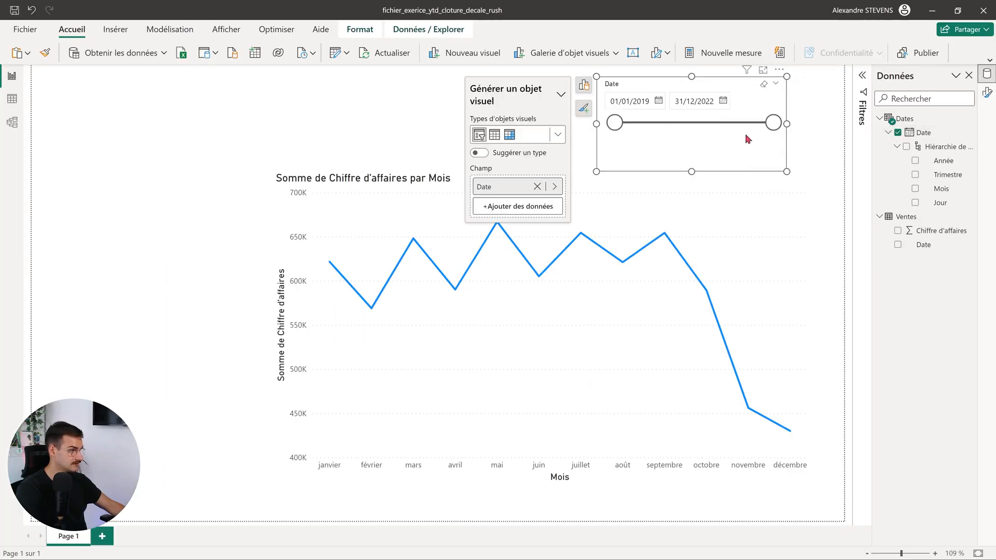
# Switch the slicer's Date field to the date hierarchy and keep only Année
pyautogui.click(555, 186)
pyautogui.click(648, 187)
pyautogui.click(615, 238)
pyautogui.click(630, 268)
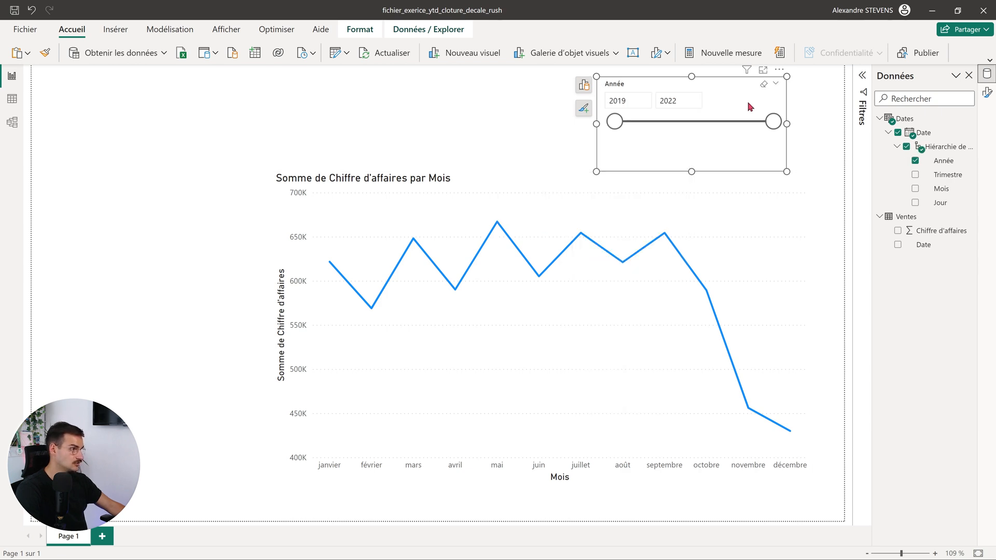
# Set the Année slicer's style to Liste déroulante and filter the report to 2020
pyautogui.click(584, 109)
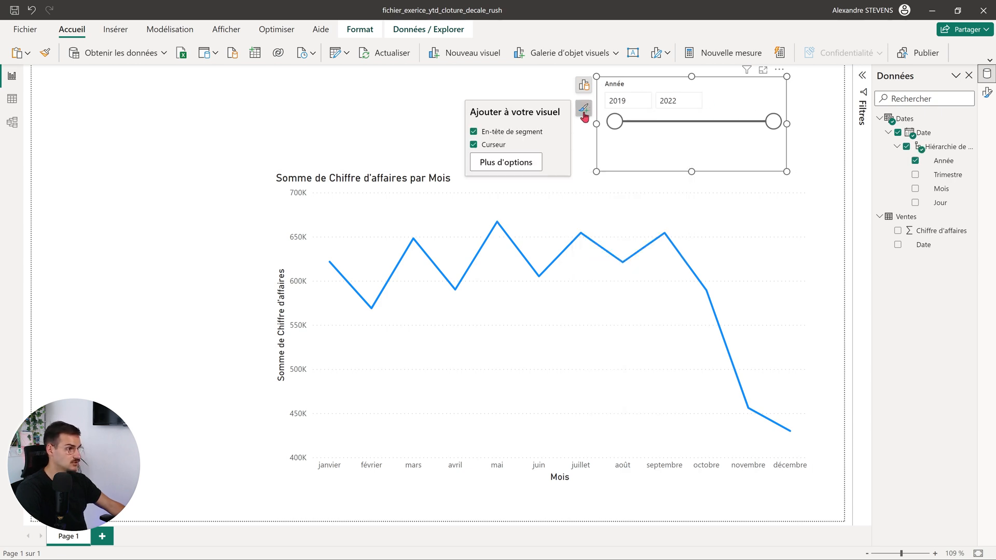
pyautogui.click(521, 163)
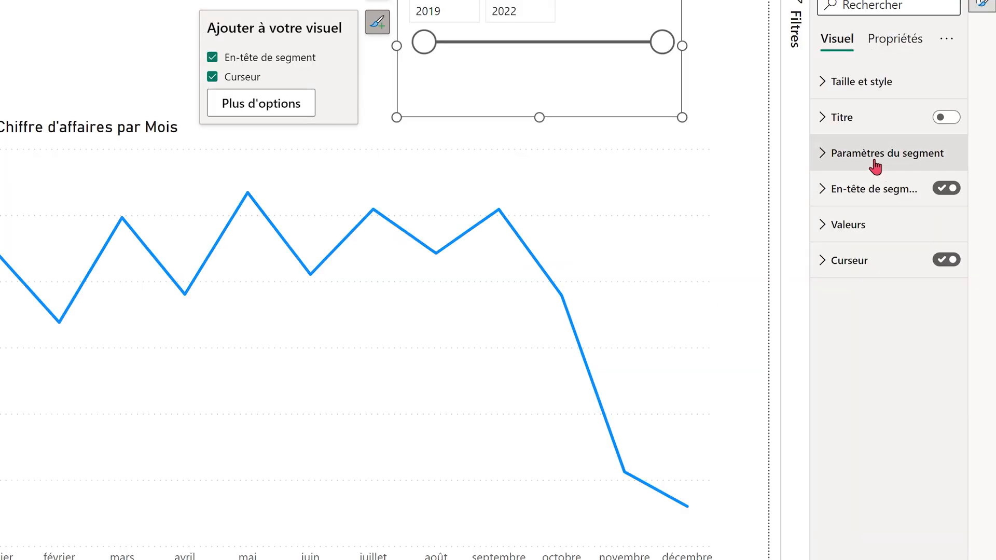
pyautogui.click(914, 200)
pyautogui.click(855, 239)
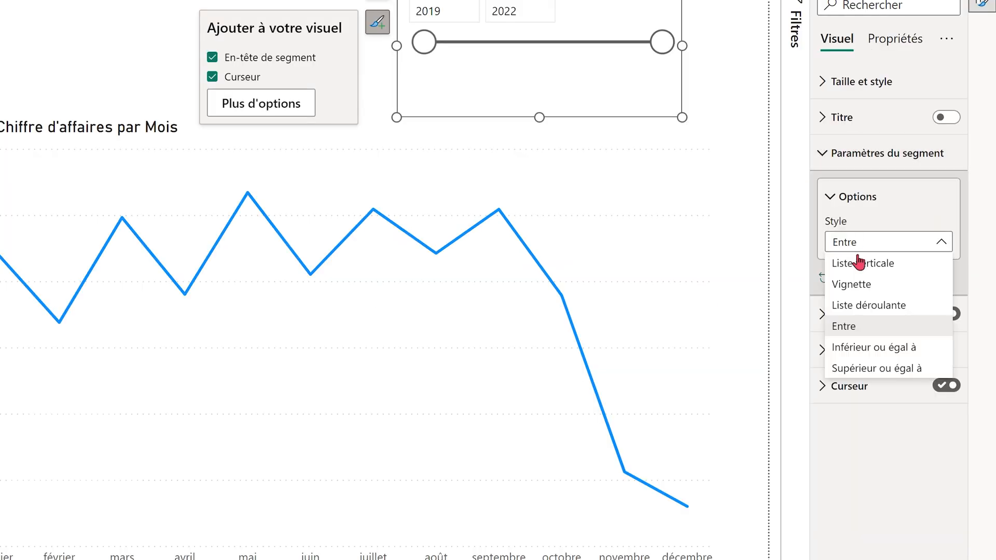
pyautogui.click(857, 302)
pyautogui.click(639, 50)
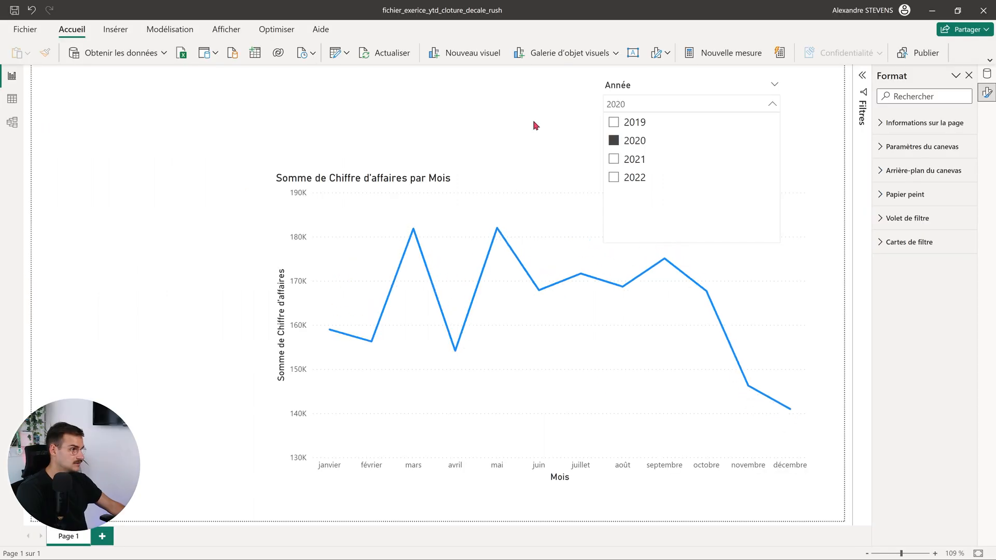
pyautogui.click(505, 123)
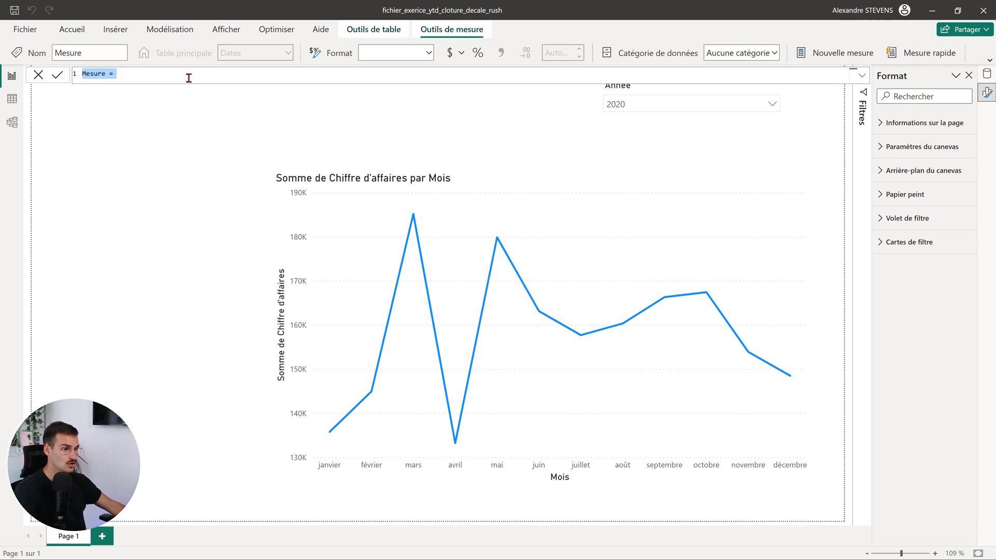
# Name the new measure cumul and begin its formula with TOTALYTD(SUM(Ventes[Chiffre d'affaires])
pyautogui.doubleClick(85, 76)
pyautogui.write('cumul')
pyautogui.click(183, 68)
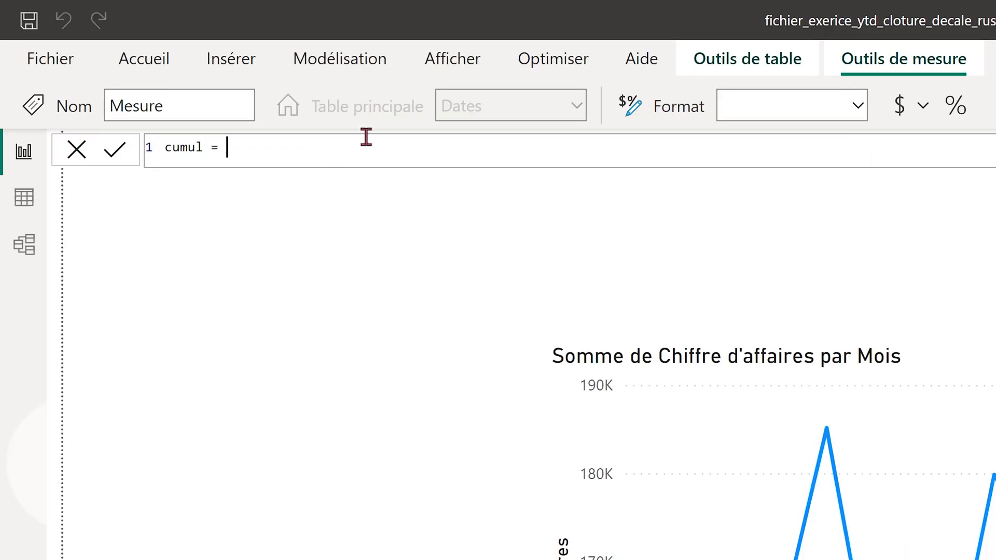
pyautogui.write('TOTA')
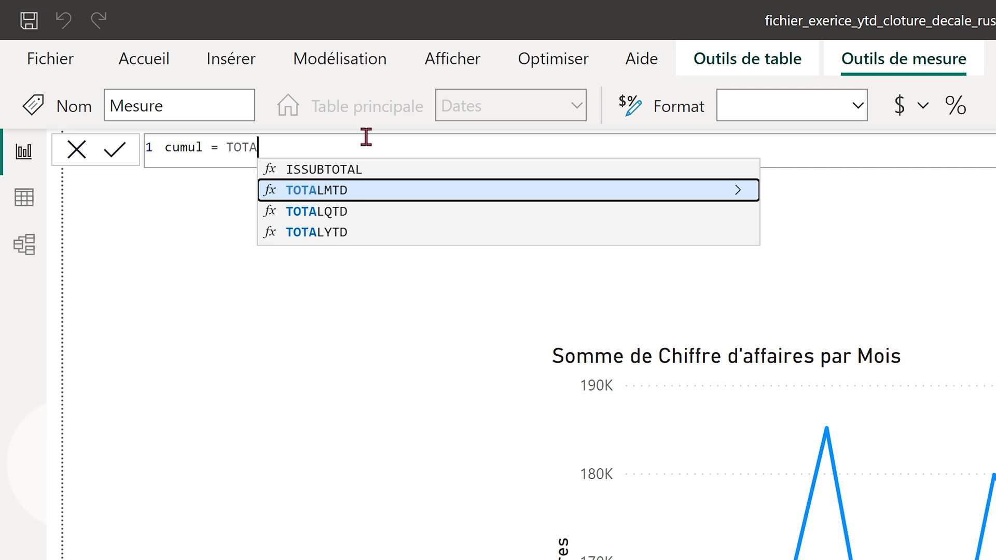
pyautogui.click(377, 234)
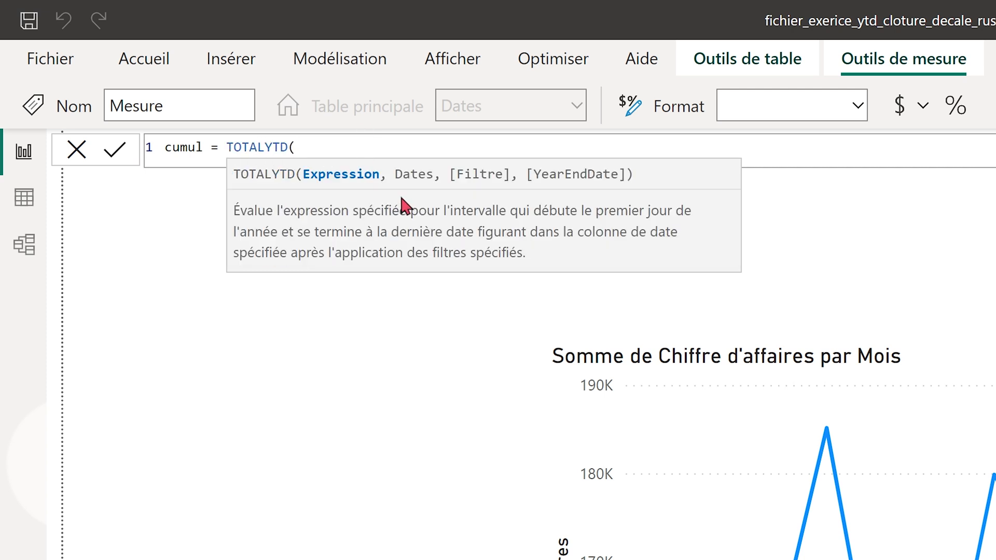
pyautogui.write('SUM')
pyautogui.click(368, 177)
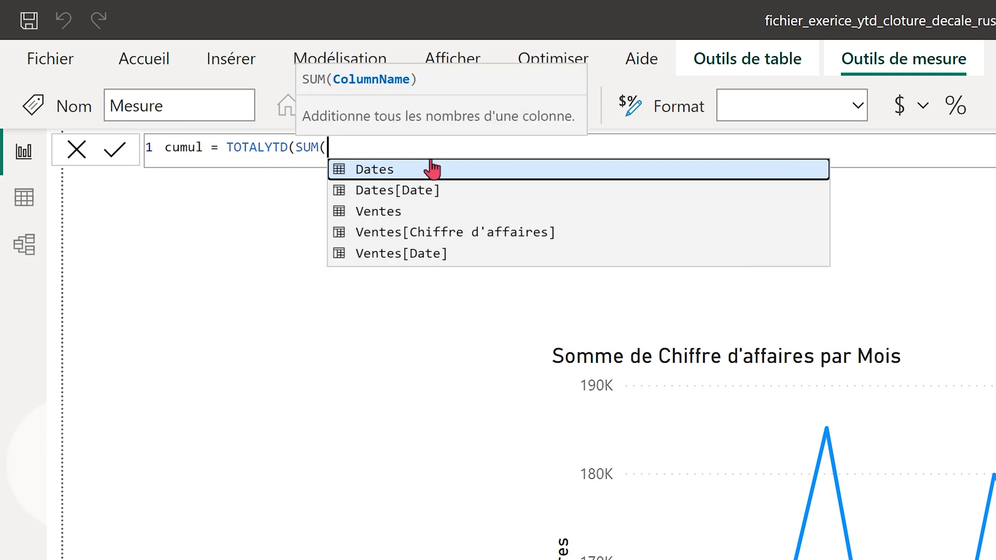
pyautogui.click(511, 231)
pyautogui.write(')')
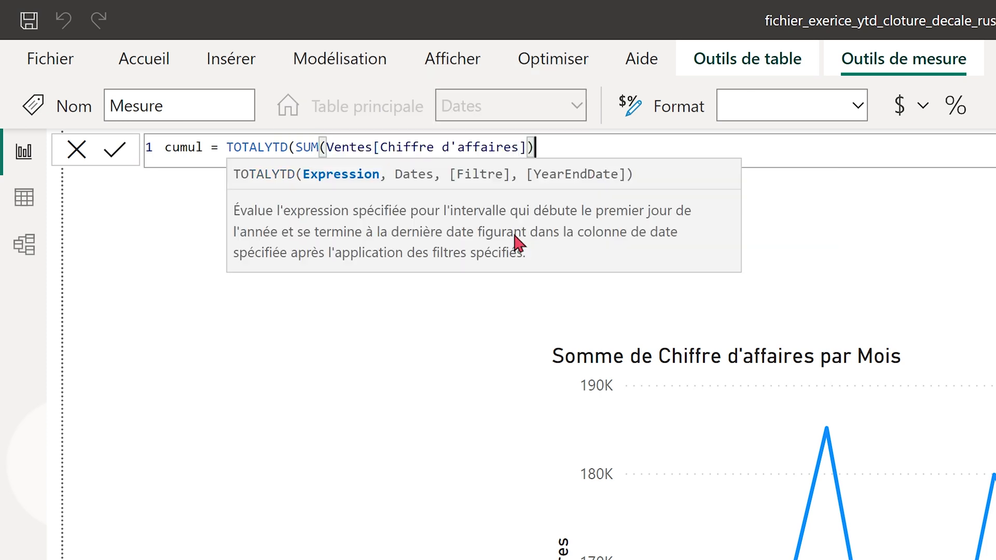
# Complete the cumul formula with Dates[Date] as the dates and "06-30" as the year-end date, and validate the measure
pyautogui.write(',')
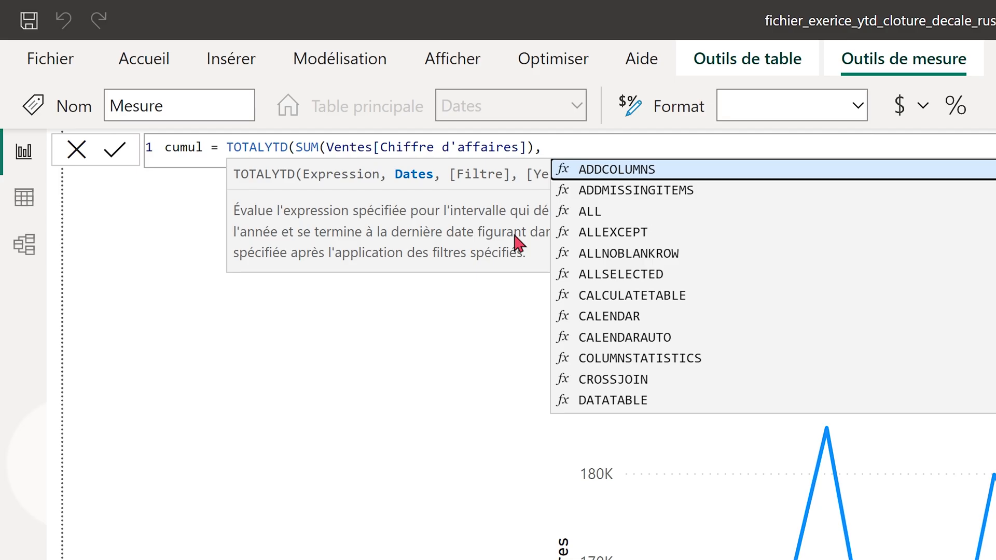
pyautogui.write('Dates')
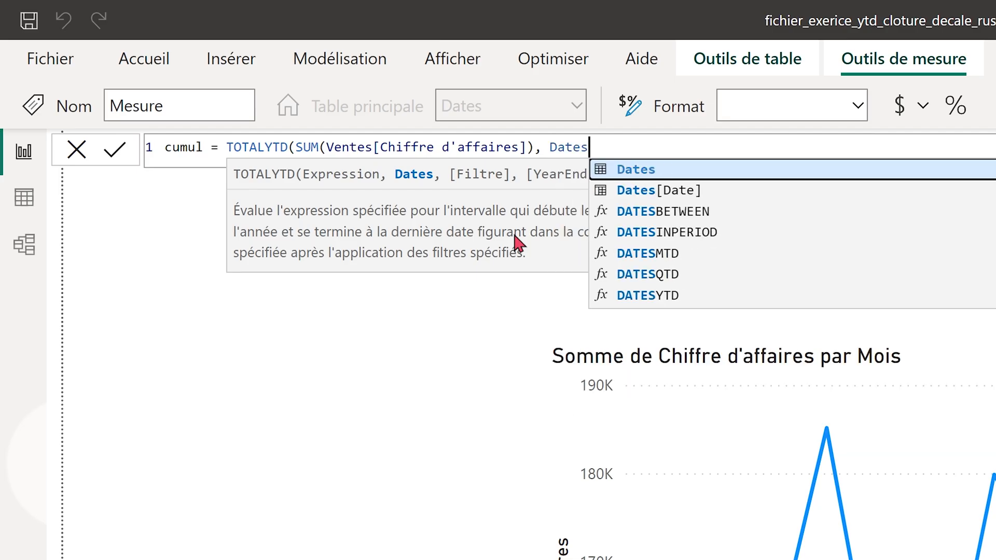
pyautogui.click(680, 196)
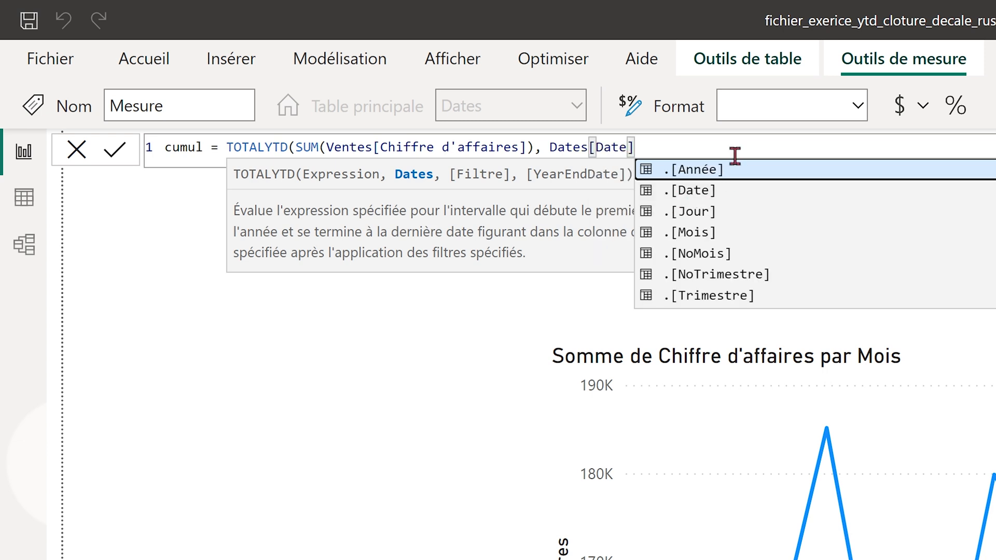
pyautogui.write(',')
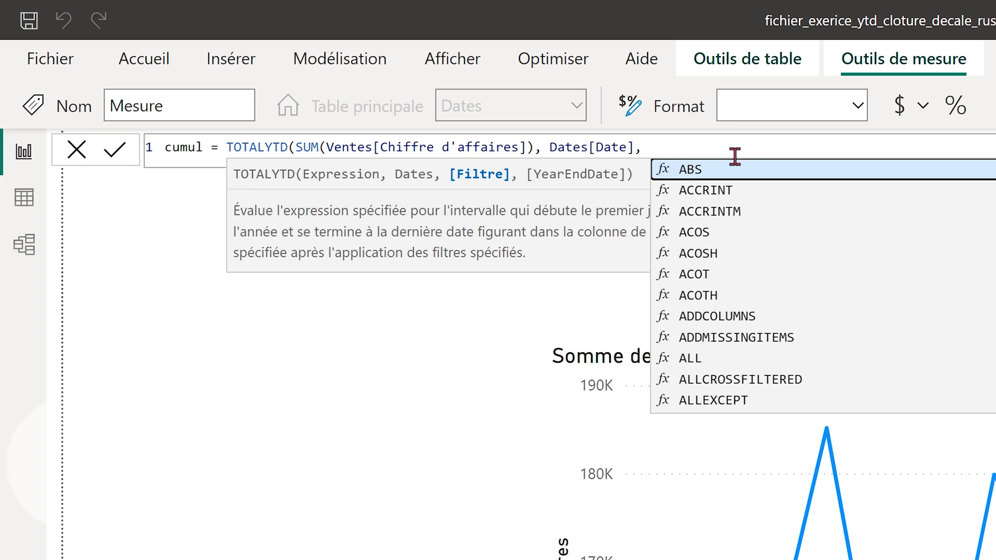
pyautogui.write('"')
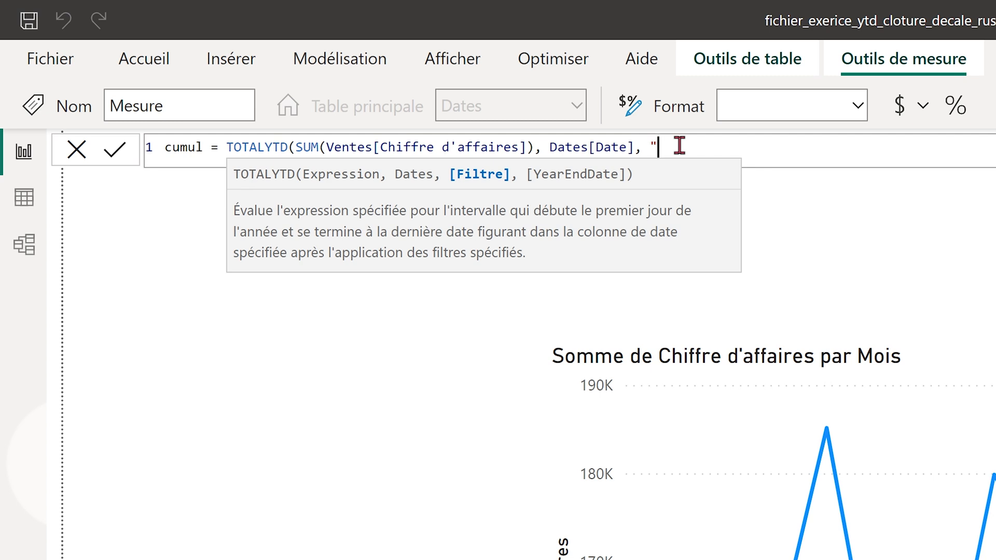
pyautogui.write('06-30"')
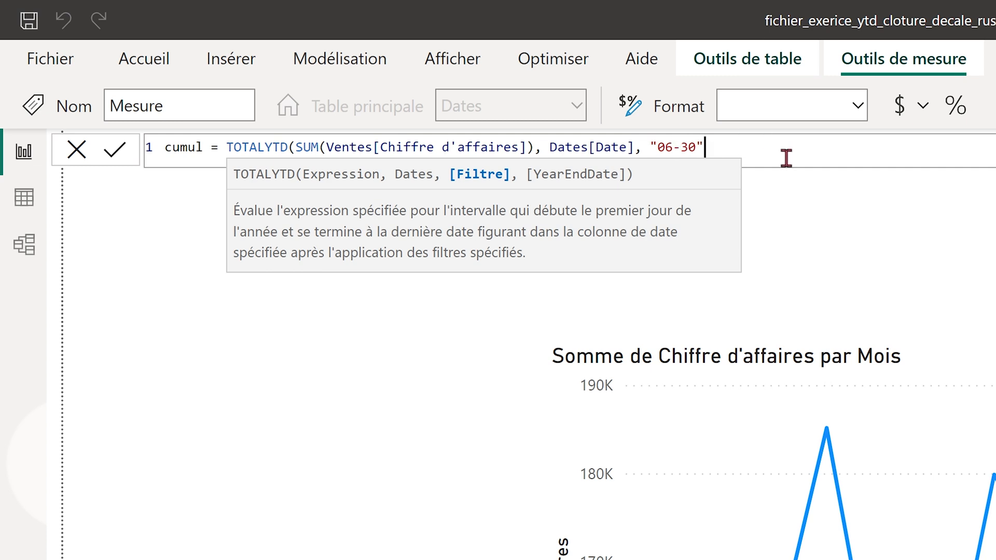
pyautogui.write(')')
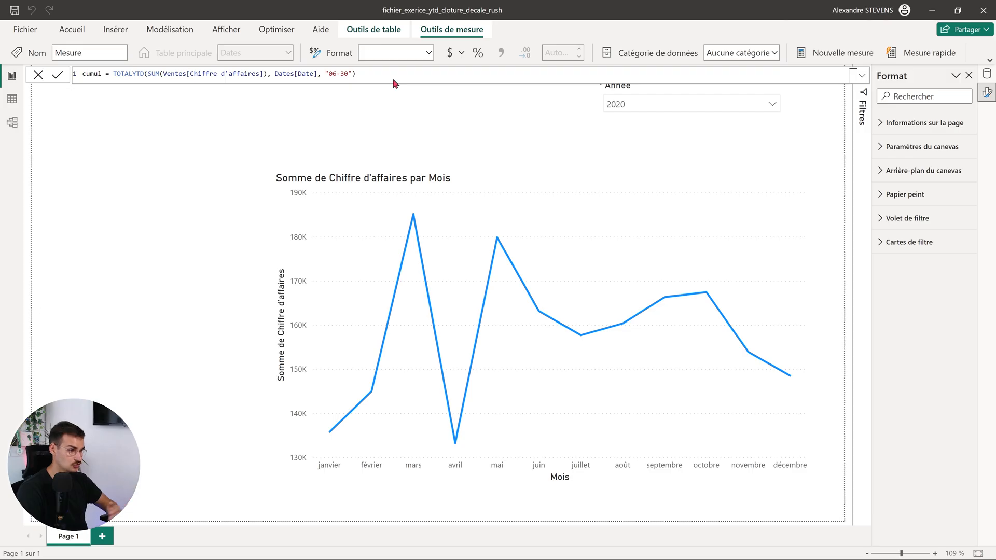
pyautogui.press('Return')
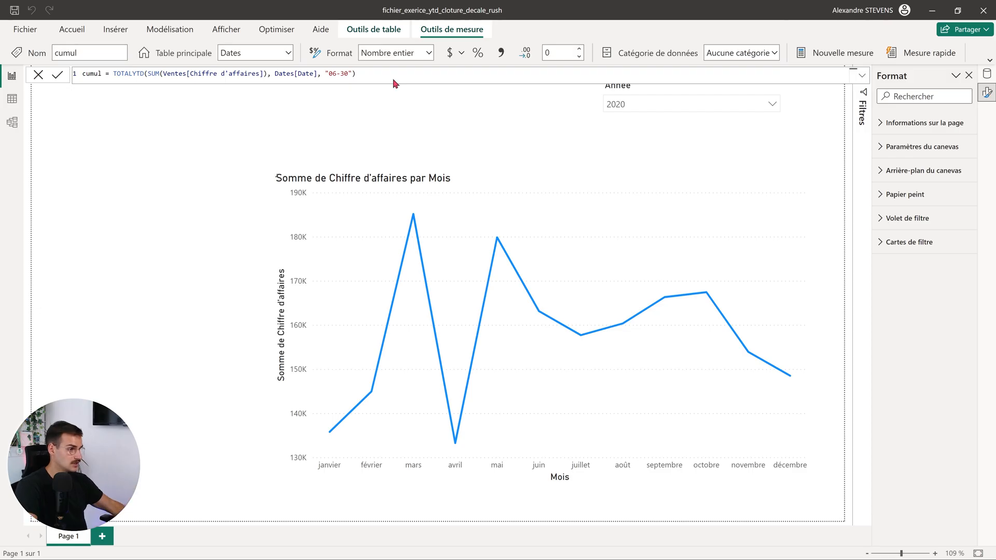
# Replace Chiffre d'affaires with the cumul measure in the line chart by month
pyautogui.click(630, 186)
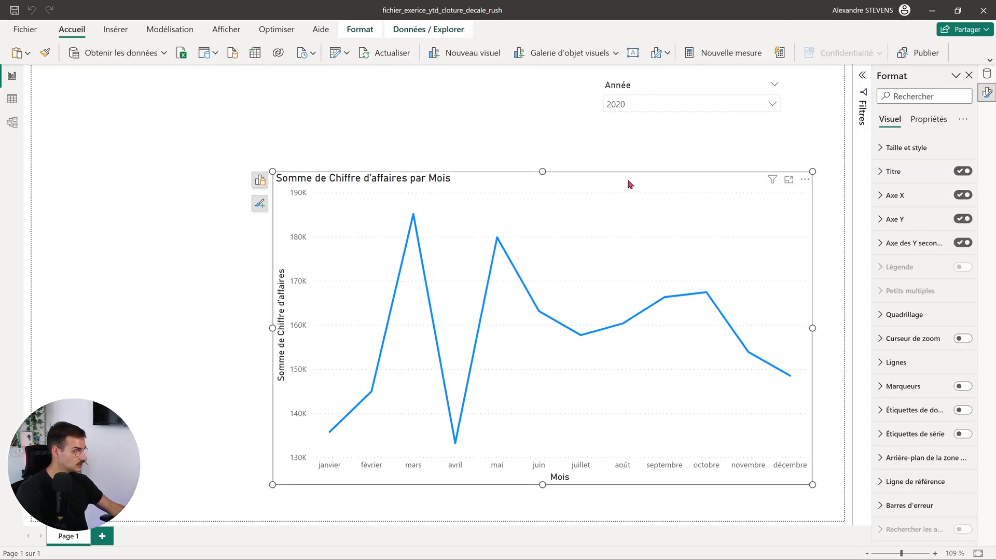
pyautogui.click(980, 78)
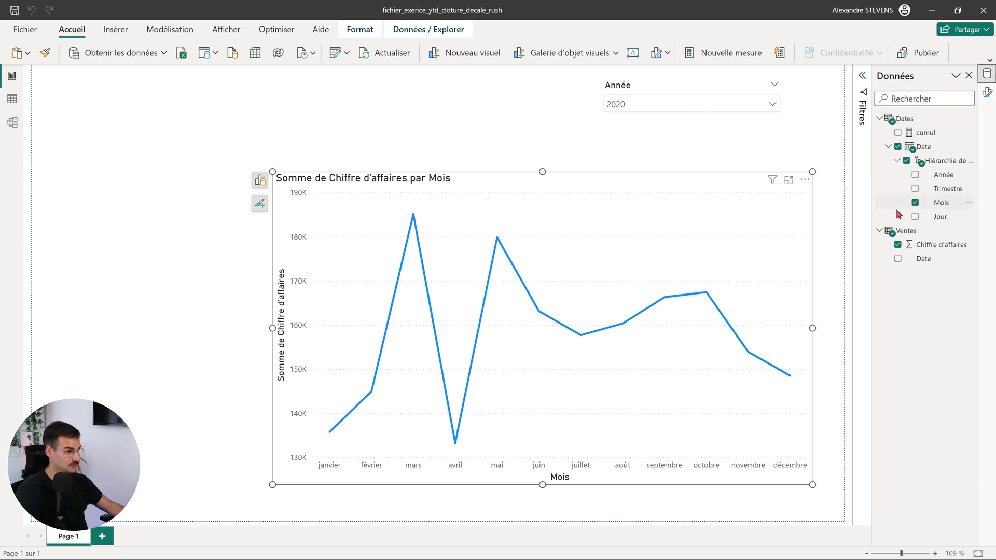
pyautogui.click(898, 246)
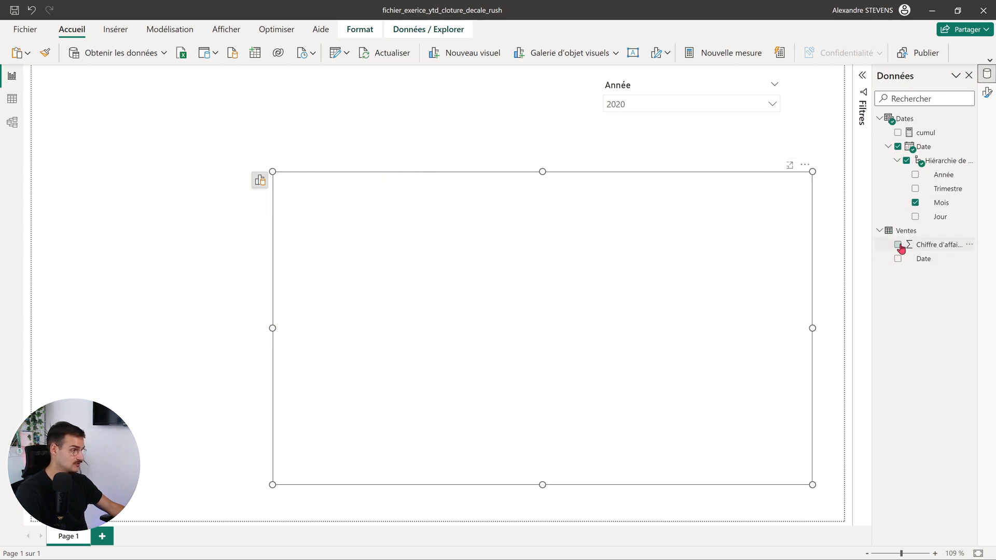
pyautogui.click(898, 133)
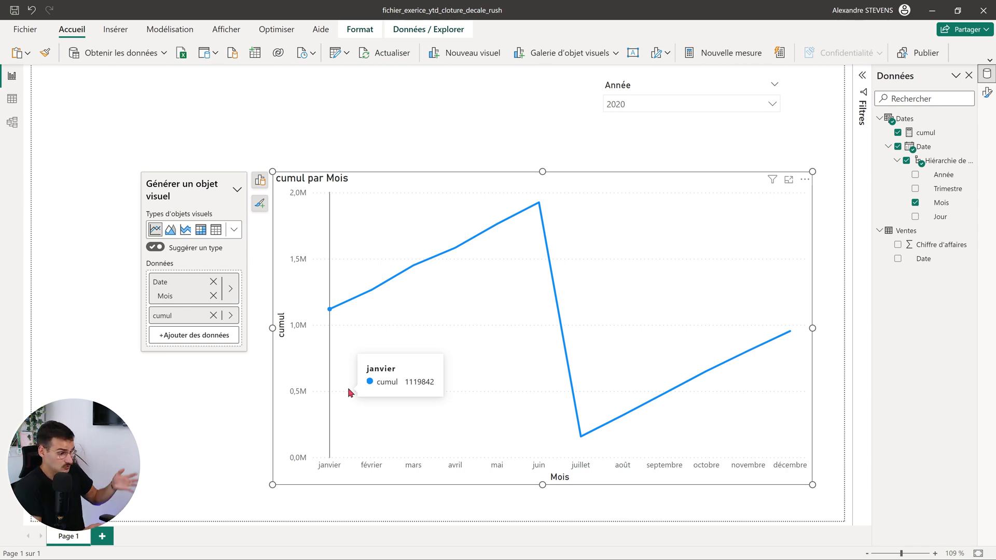
pyautogui.click(109, 309)
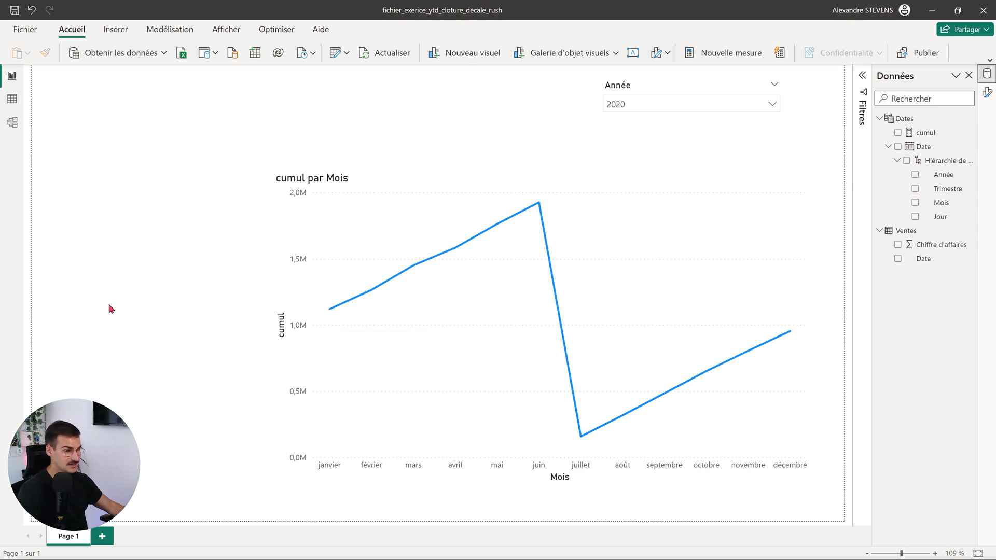
# Add a calculated column to the Dates table with the formula Mois = MONTH(Dates[Date]) and validate it
pyautogui.click(12, 99)
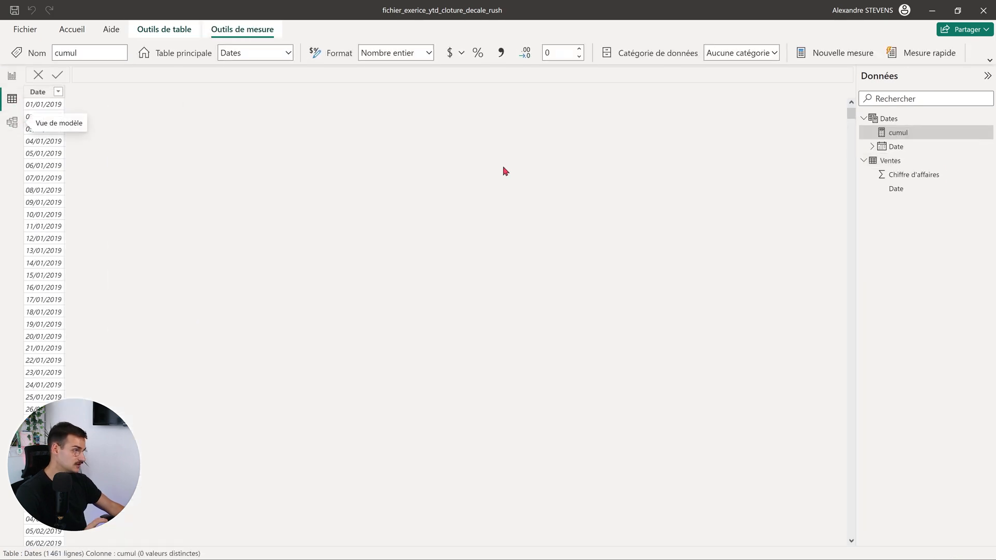
pyautogui.click(909, 120)
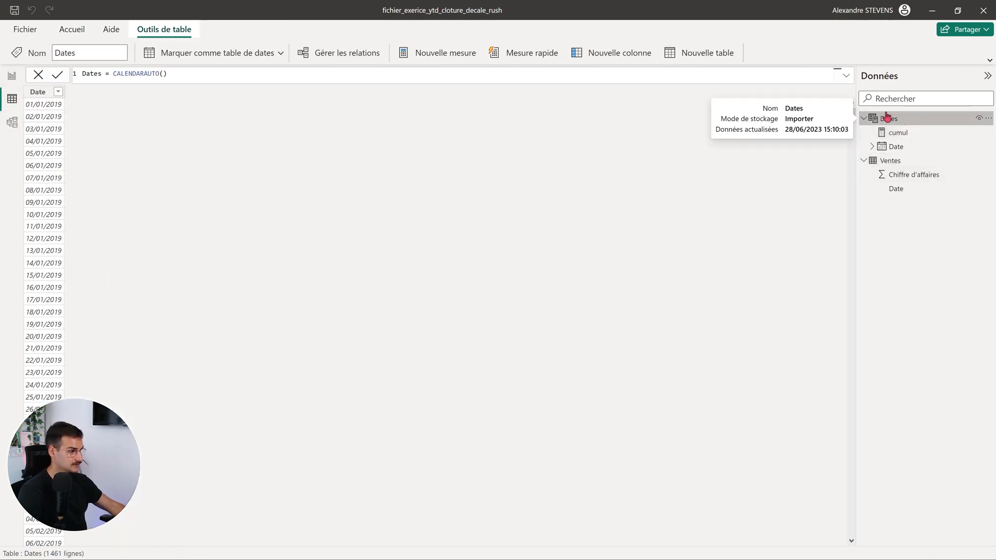
pyautogui.click(620, 60)
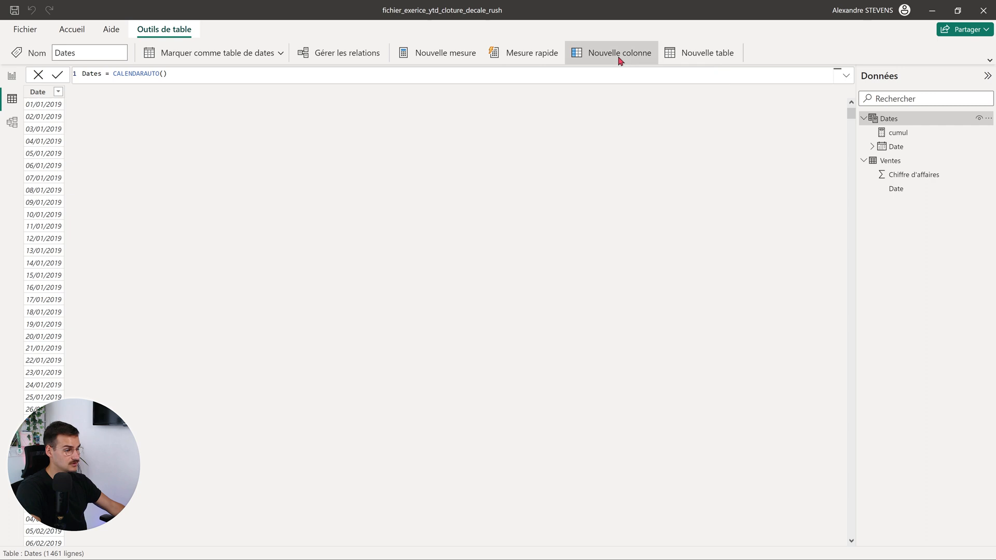
pyautogui.click(133, 77)
pyautogui.doubleClick(98, 74)
pyautogui.write('Mois = ')
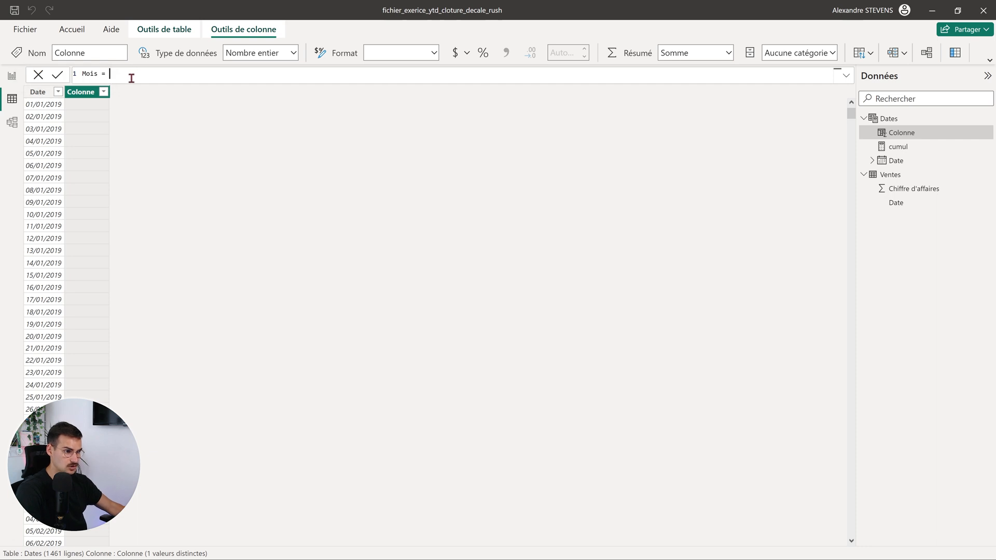
pyautogui.write('MONTH')
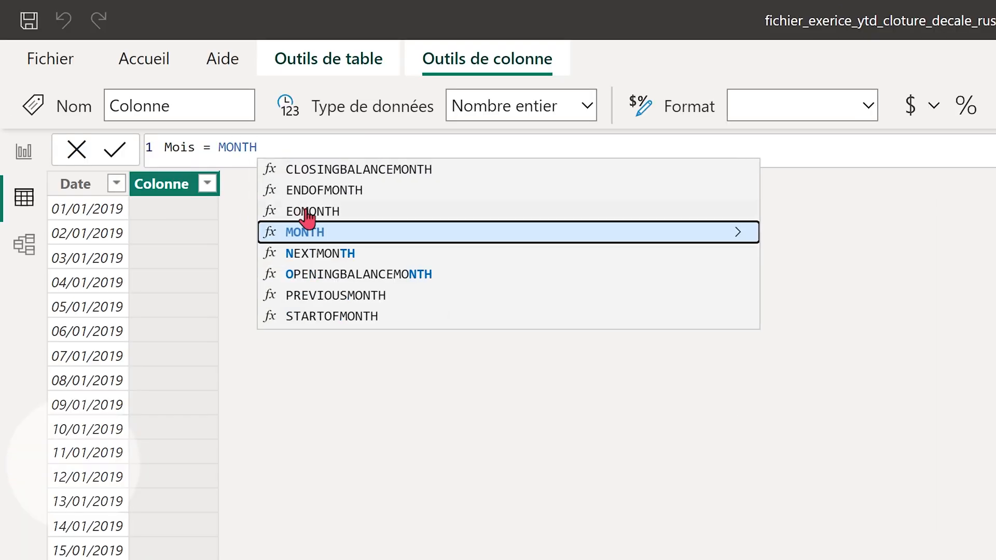
pyautogui.write('(Date')
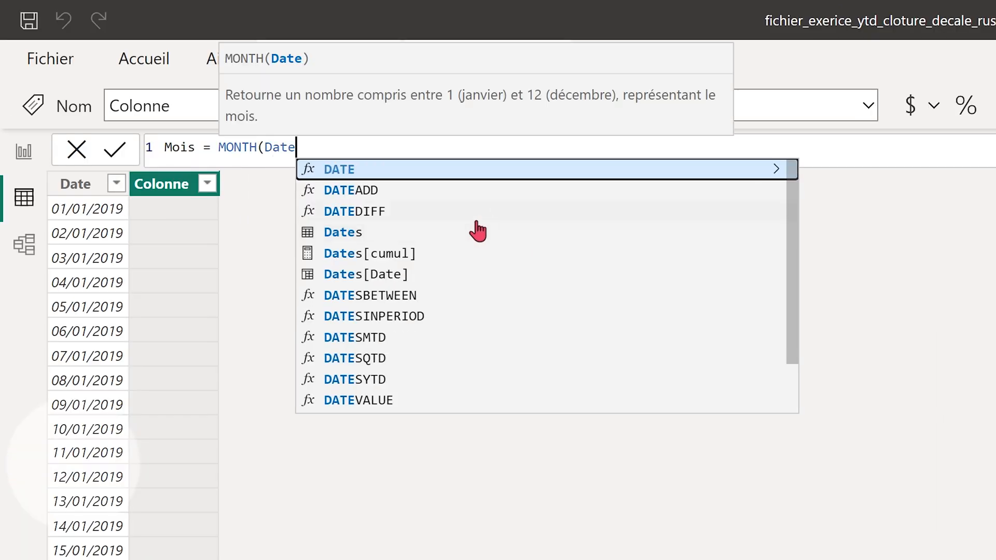
pyautogui.click(424, 276)
pyautogui.write(')')
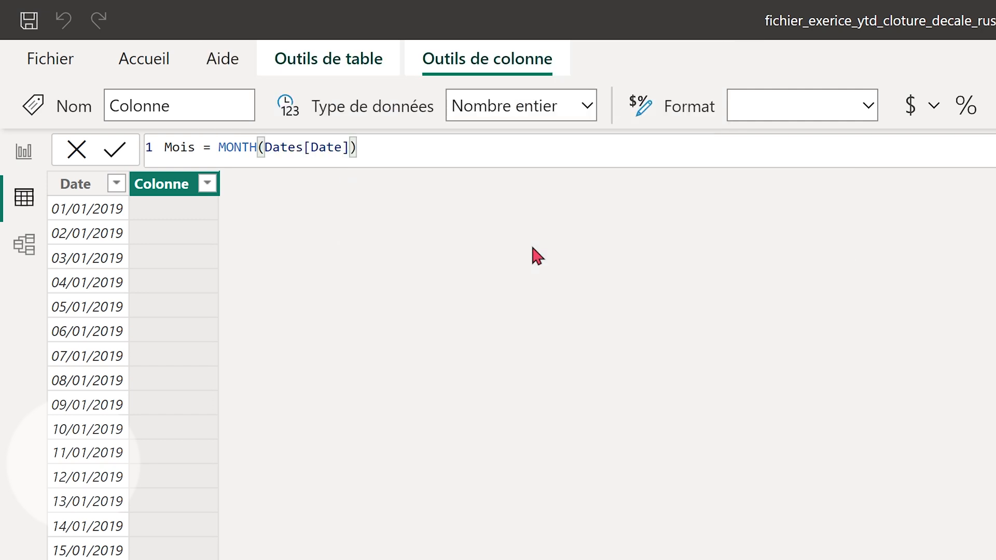
pyautogui.press('Return')
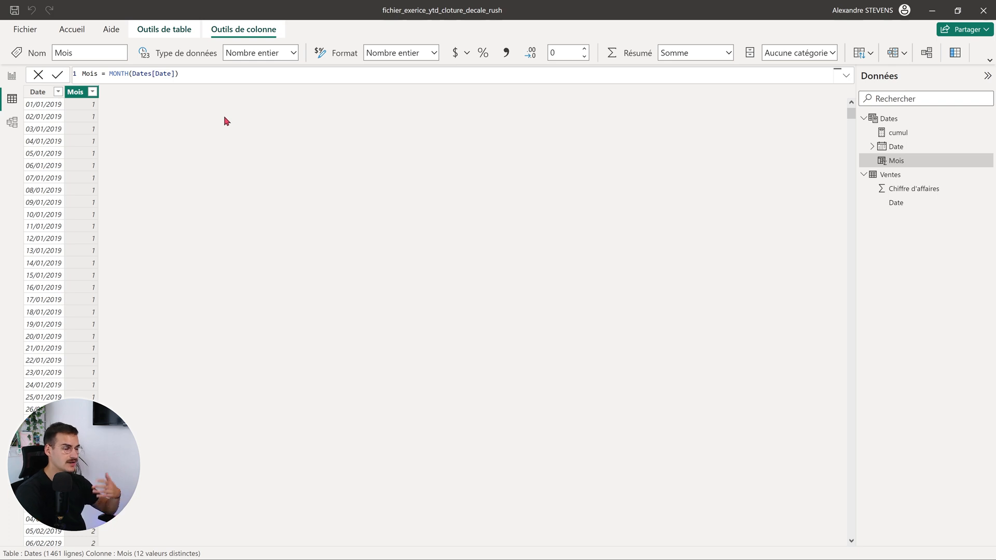
pyautogui.press('super+Tab')
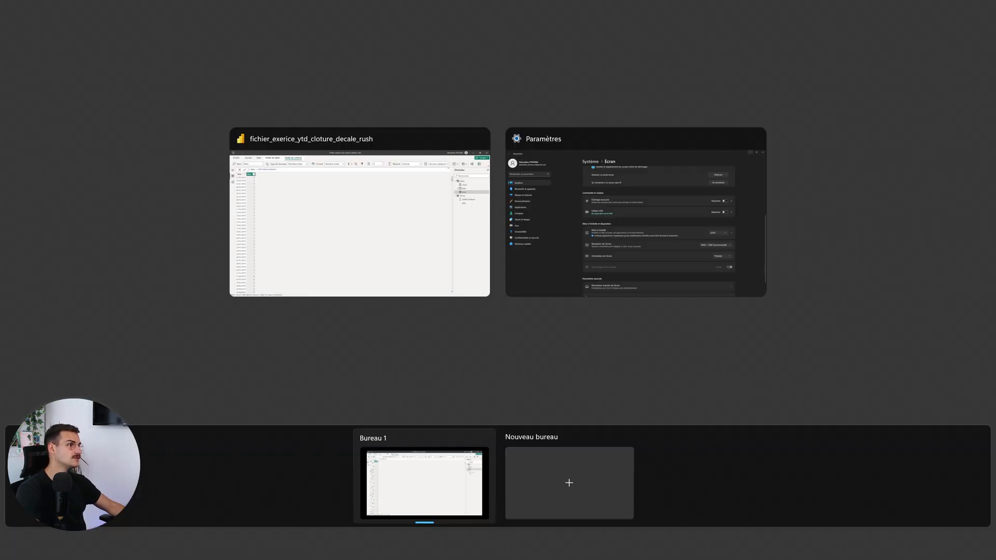
pyautogui.press('Escape')
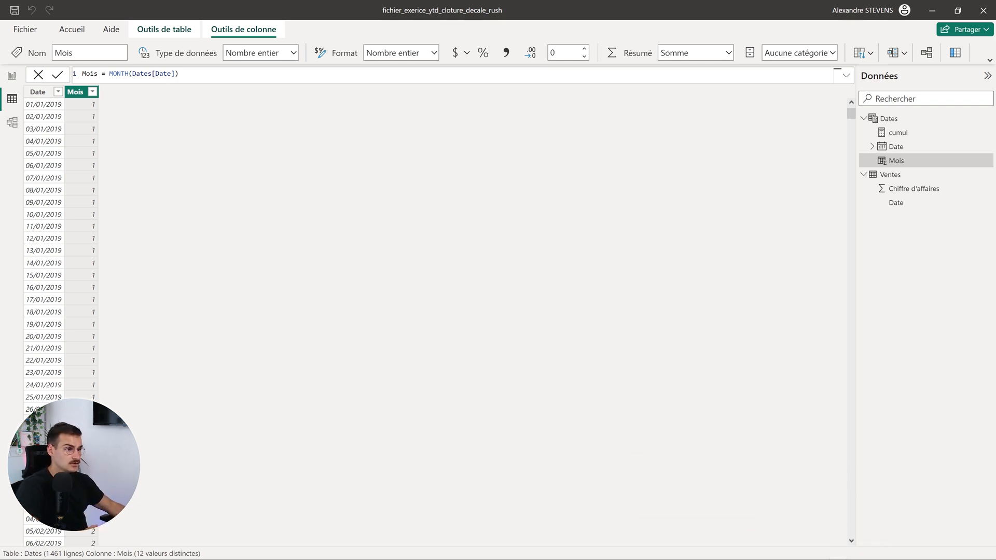
pyautogui.scroll(-2, 90, 188)
pyautogui.scroll(2, 89, 188)
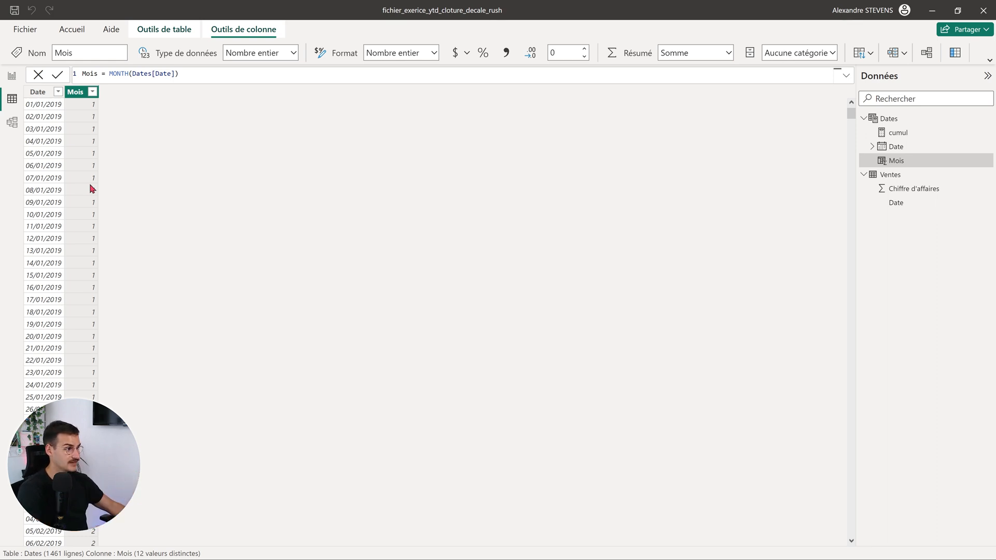
# Add another calculated column to the Dates table and name it Exercice in its formula
pyautogui.click(956, 54)
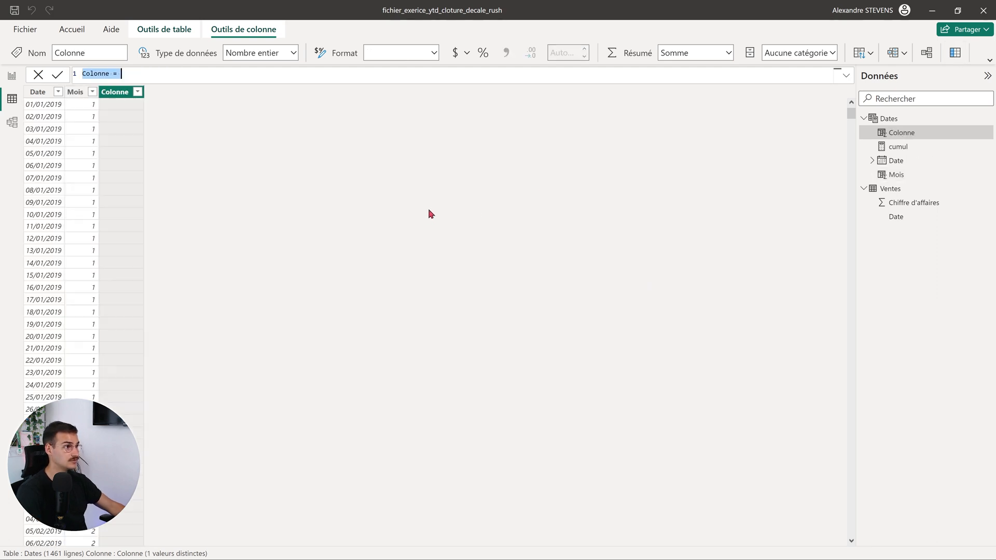
pyautogui.click(132, 73)
pyautogui.doubleClick(96, 73)
pyautogui.write('Exercice')
pyautogui.click(145, 80)
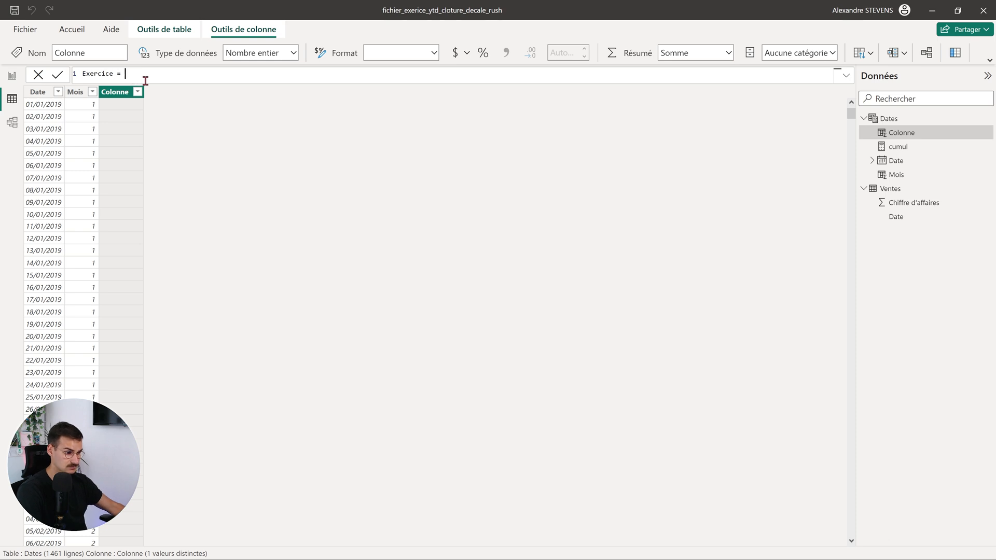
# Begin the Exercice formula on a new line with the condition IF(Dates[Mois] <=6,
pyautogui.hotkey('shift', 'Return')
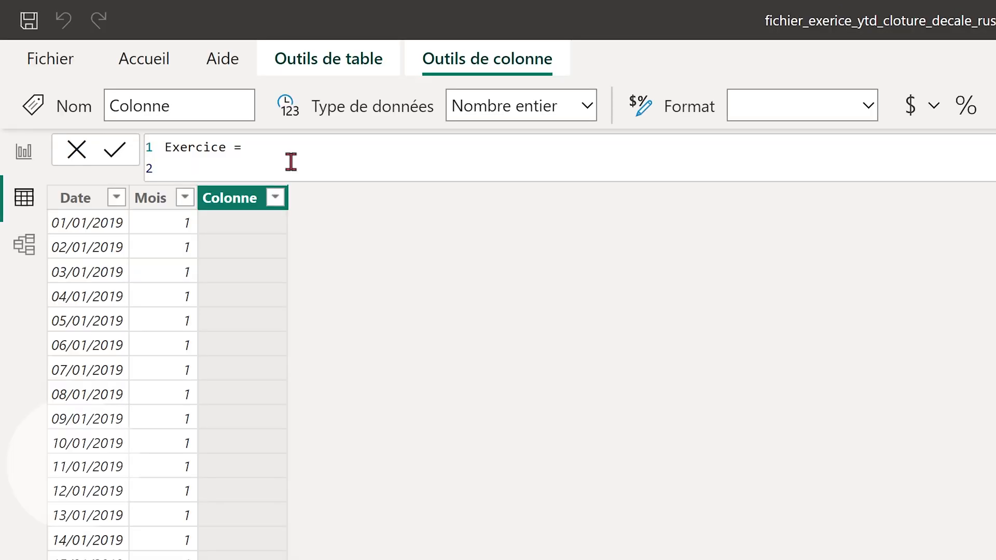
pyautogui.write('IF')
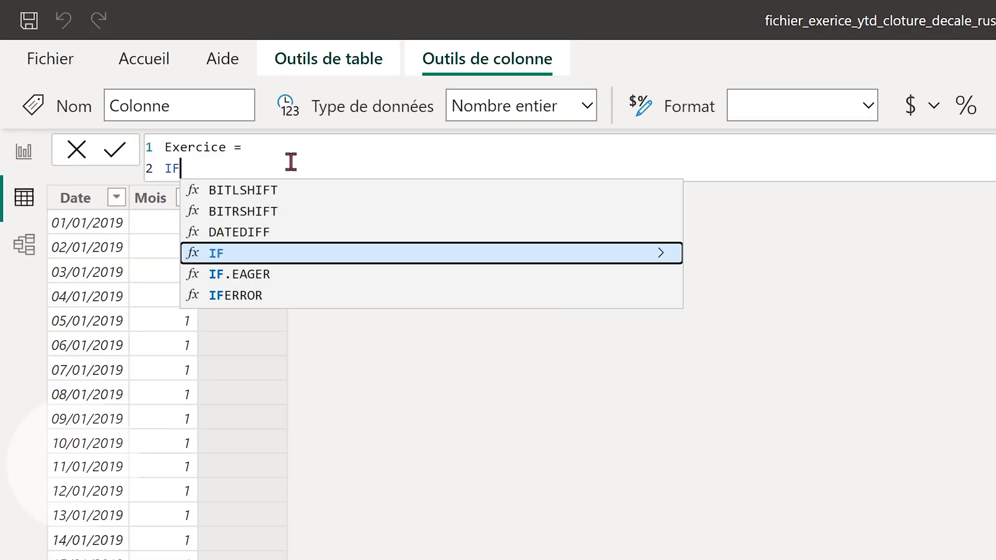
pyautogui.write('(')
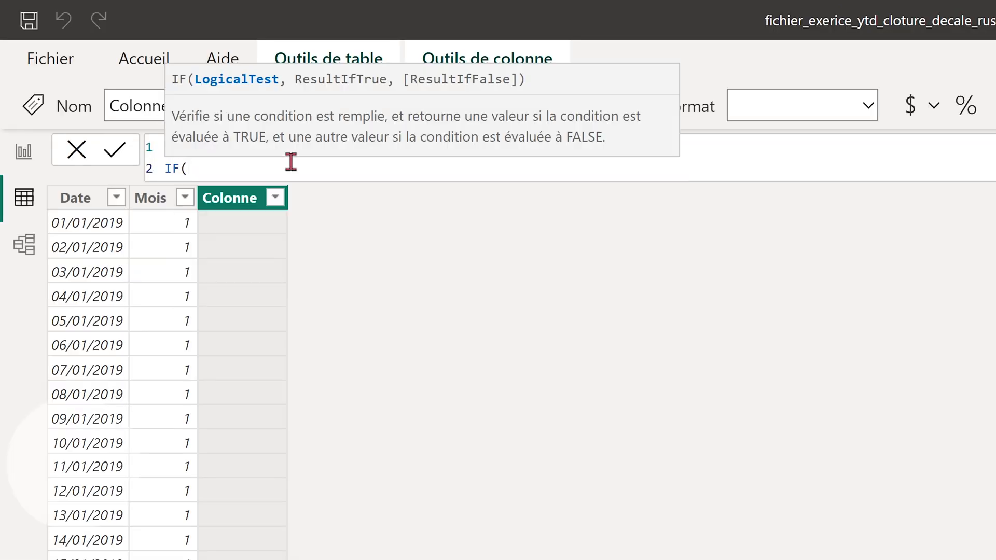
pyautogui.write('Dates[Mois')
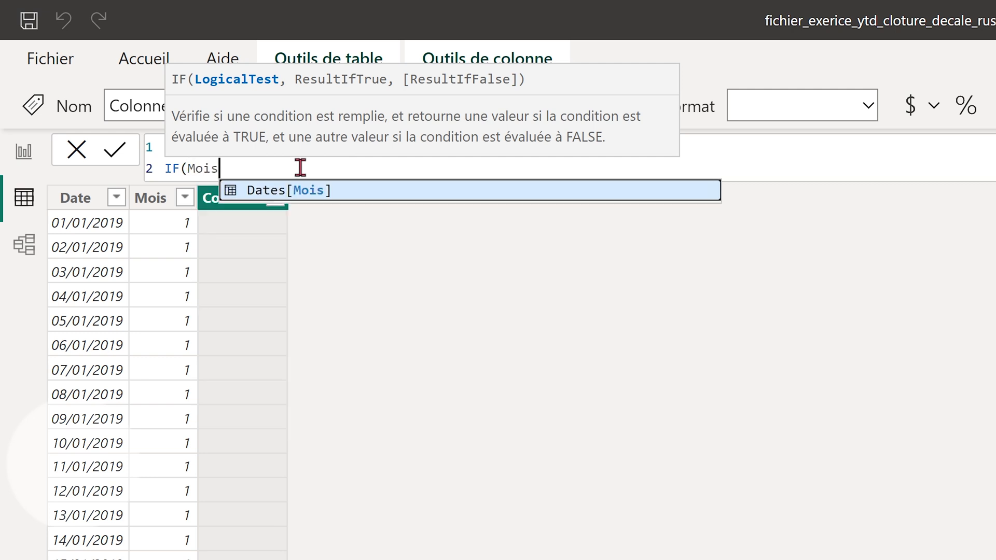
pyautogui.click(291, 192)
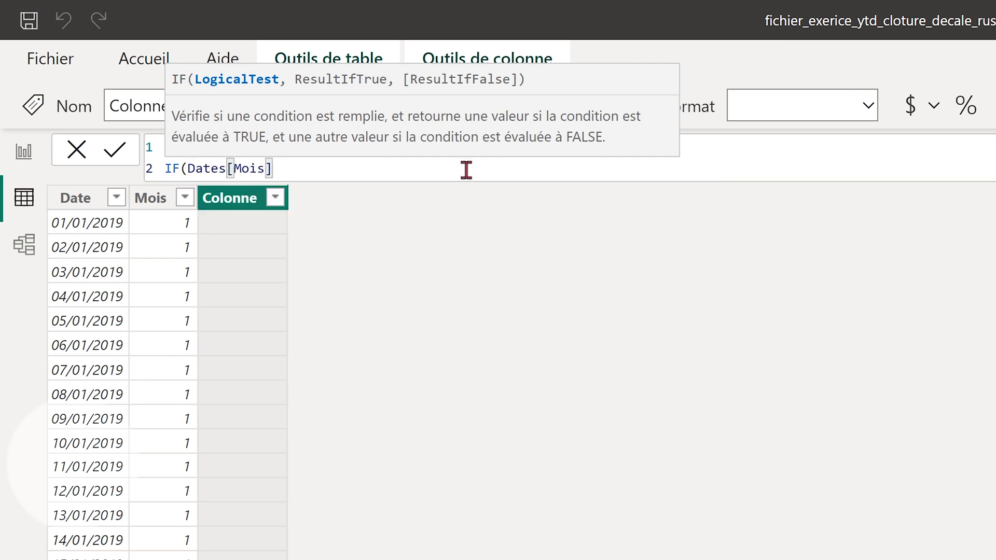
pyautogui.write('>')
pyautogui.press('BackSpace')
pyautogui.write('<=6,')
# Start the IF's true result on a new line as "Exercice " &YEAR(Dates[Date])-1
pyautogui.hotkey('shift', 'Return')
pyautogui.write('"Exercice')
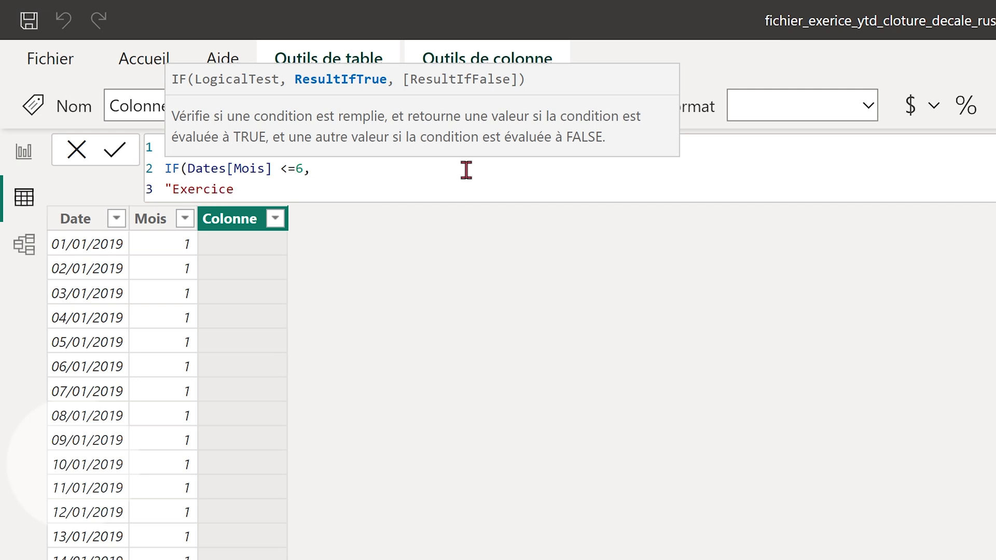
pyautogui.write(' " &Year')
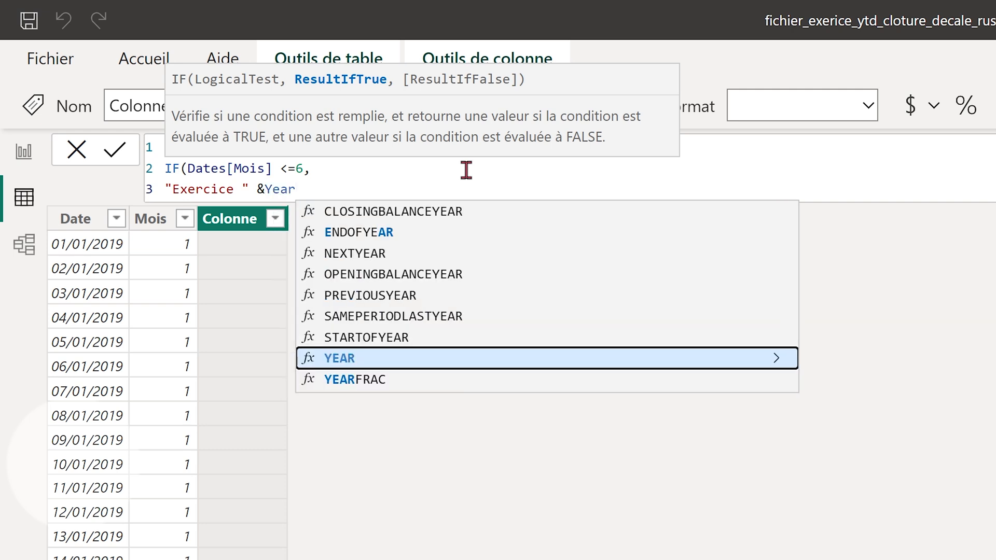
pyautogui.click(470, 357)
pyautogui.write('Date')
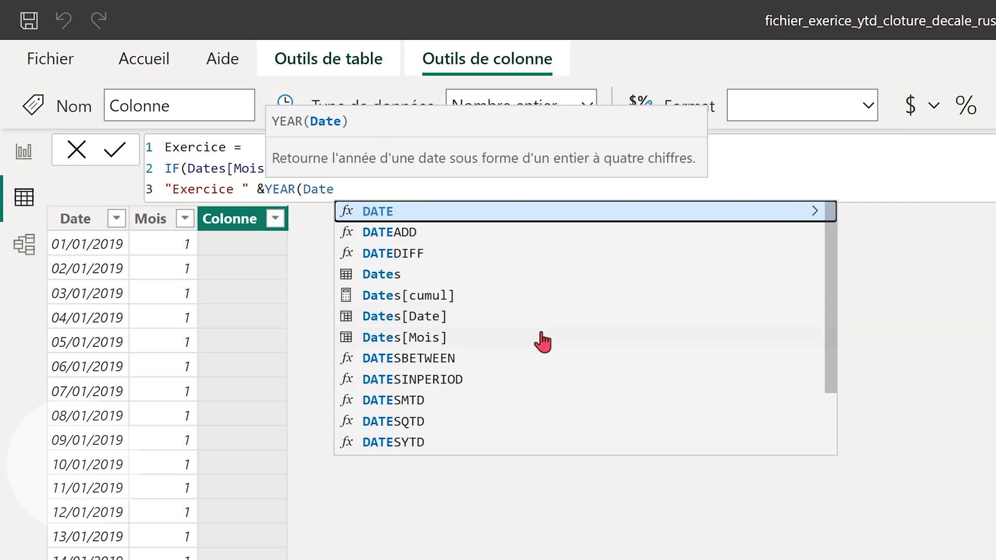
pyautogui.click(531, 319)
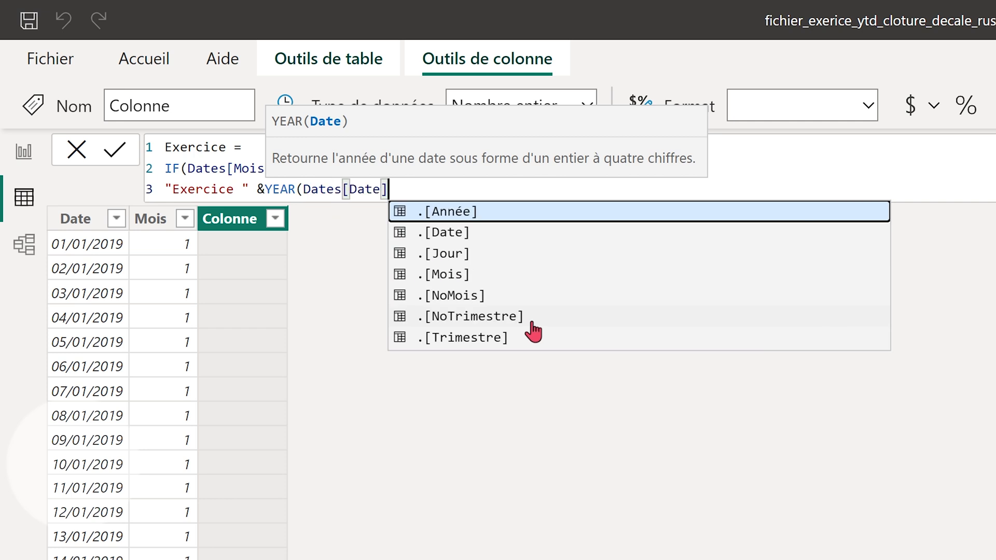
pyautogui.write(')-1')
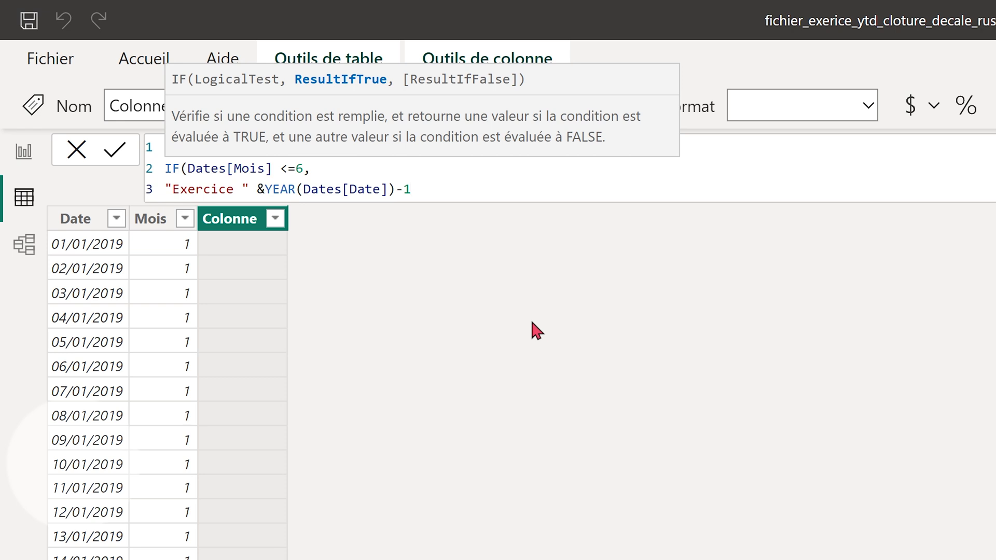
# Append & "/" & YEAR(Dates[Date]) to the true result, reusing the existing YEAR expression, and end it with a comma
pyautogui.write('& "/" &')
pyautogui.moveTo(265, 189); pyautogui.dragTo(395, 191)
pyautogui.hotkey('ctrl', 'c')
pyautogui.click(520, 189)
pyautogui.hotkey('ctrl', 'v')
pyautogui.write(',')
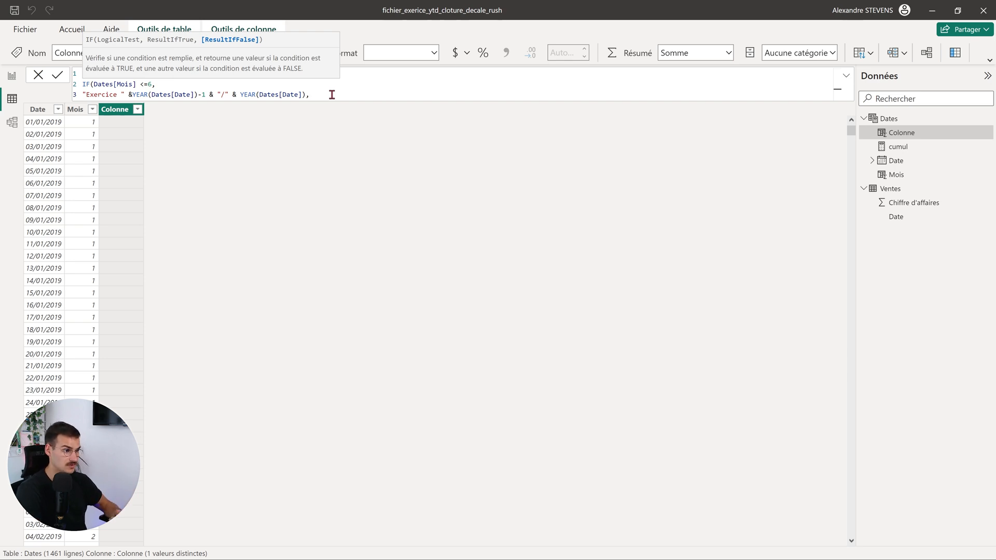
# Copy the whole true-result expression onto a new line as the IF's false result
pyautogui.hotkey('shift', 'Return')
pyautogui.write('"')
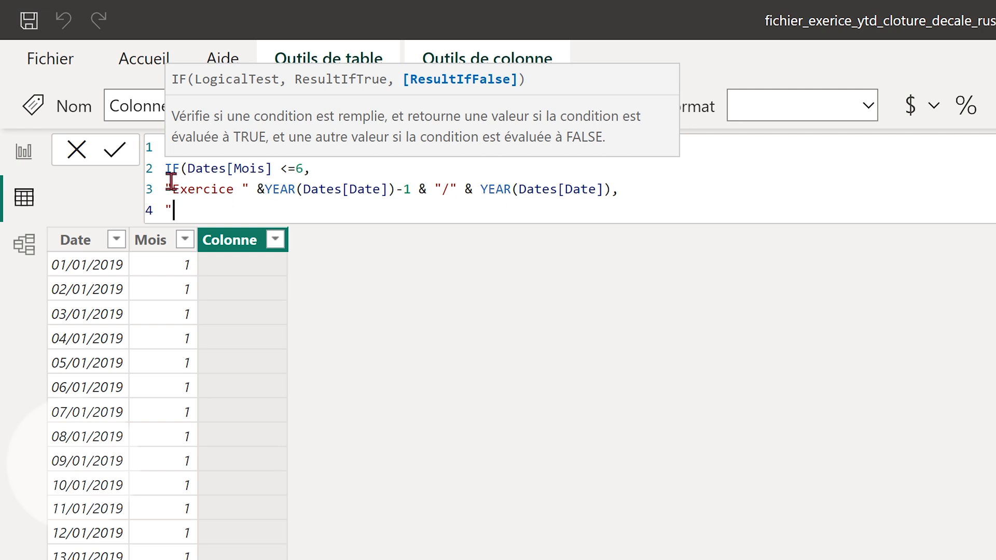
pyautogui.moveTo(173, 189); pyautogui.dragTo(610, 191)
pyautogui.hotkey('ctrl', 'c')
pyautogui.click(376, 216)
pyautogui.hotkey('ctrl', 'v')
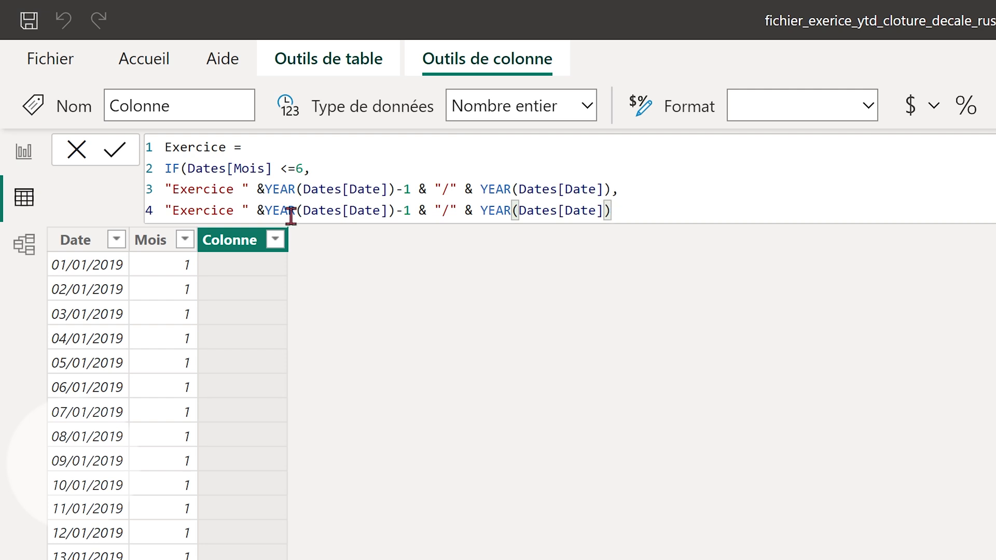
# Change the false result to "Exercice " &YEAR(Dates[Date]) & "/" & YEAR(Dates[Date])+1, close the IF, validate the column and check its rows
pyautogui.click(411, 213)
pyautogui.press('BackSpace')
pyautogui.press('BackSpace')
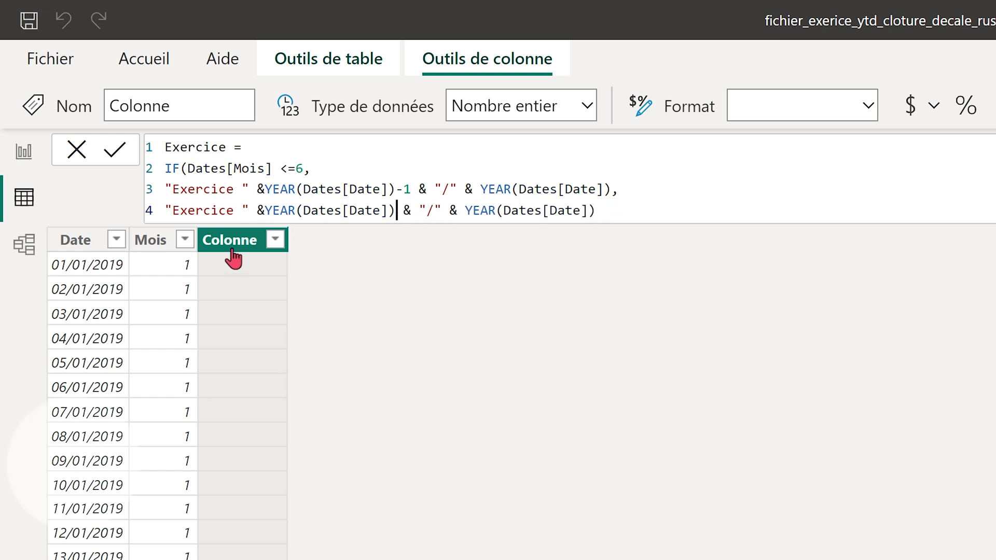
pyautogui.click(581, 210)
pyautogui.click(596, 210)
pyautogui.write('+1)')
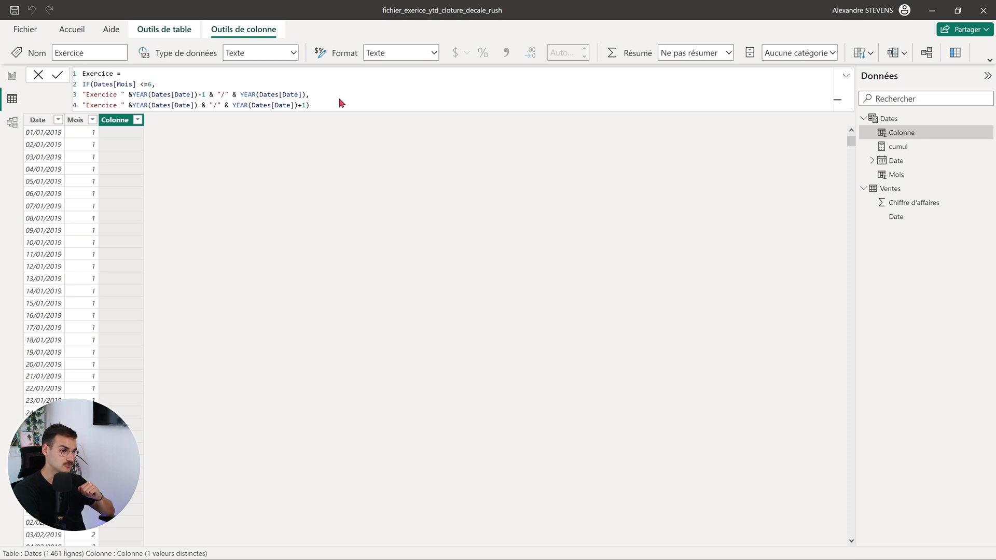
pyautogui.press('Return')
pyautogui.scroll(-10, 125, 277)
pyautogui.scroll(-20, 125, 276)
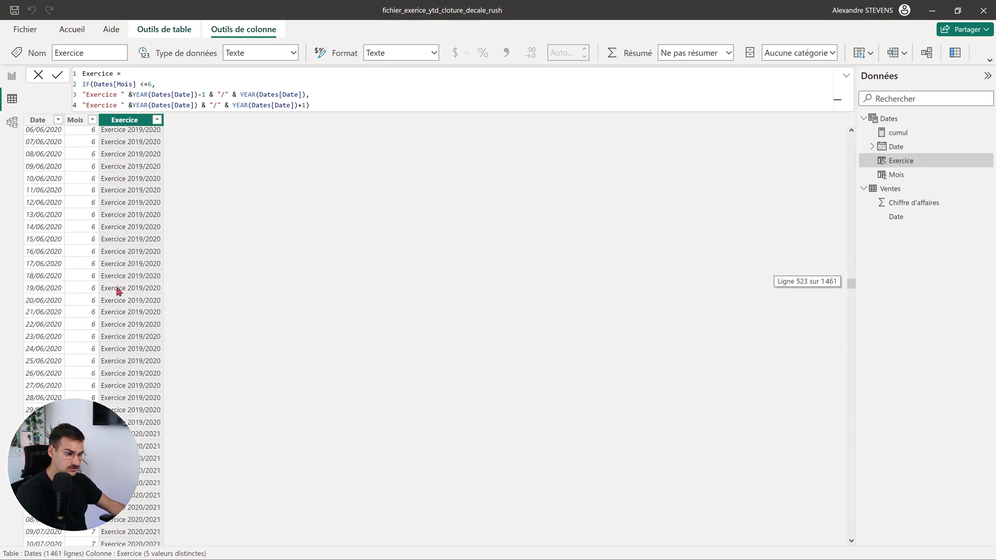
pyautogui.scroll(-15, 94, 363)
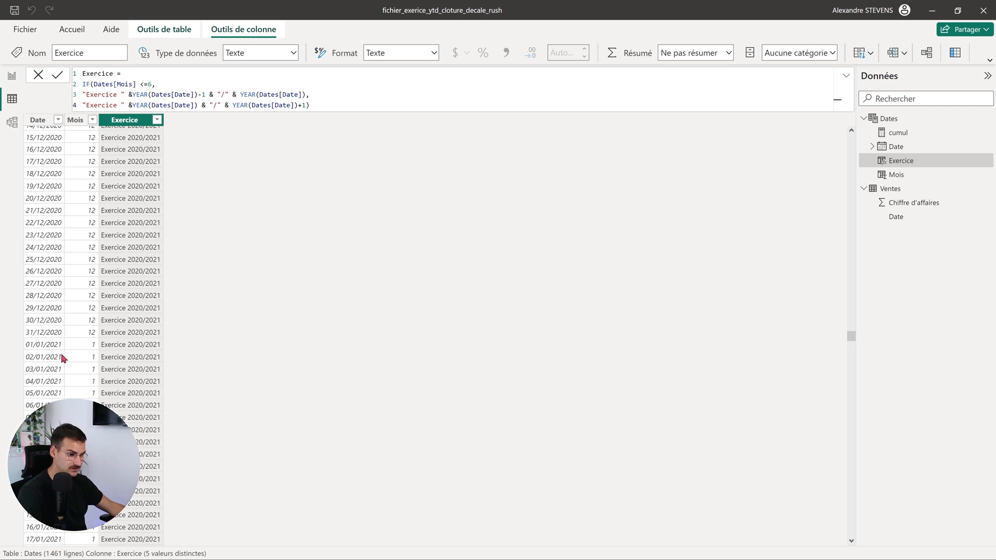
# Check the Exercice values around January 2021 in the Dates table, and view the report's cumul chart for the year 2021
pyautogui.scroll(-3, 60, 355)
pyautogui.scroll(8, 60, 355)
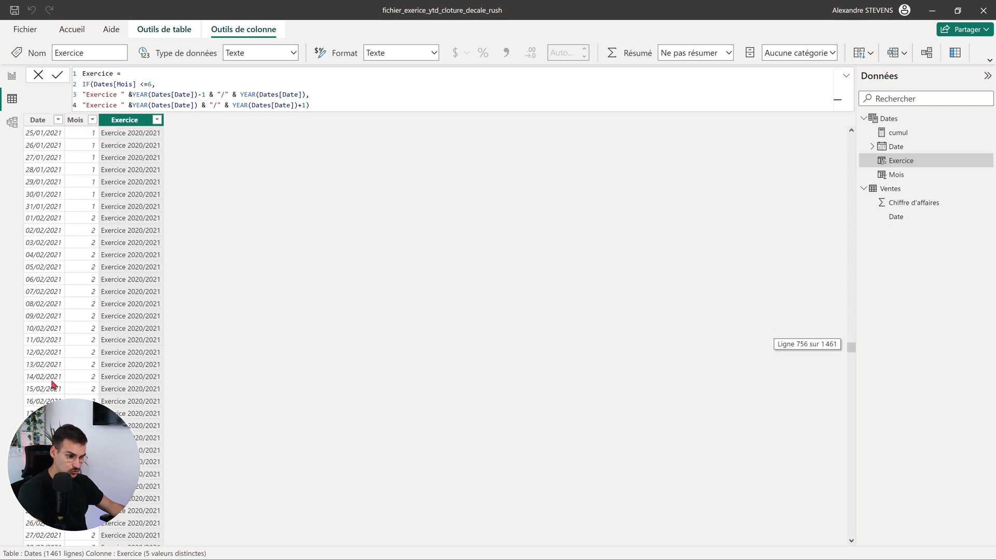
pyautogui.scroll(-20, 68, 388)
pyautogui.scroll(-5, 28, 401)
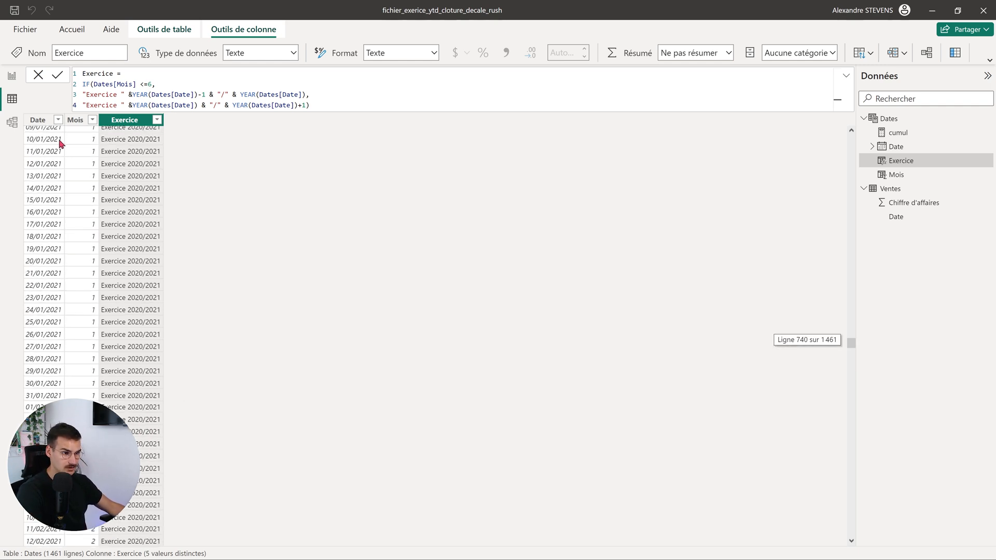
pyautogui.click(12, 76)
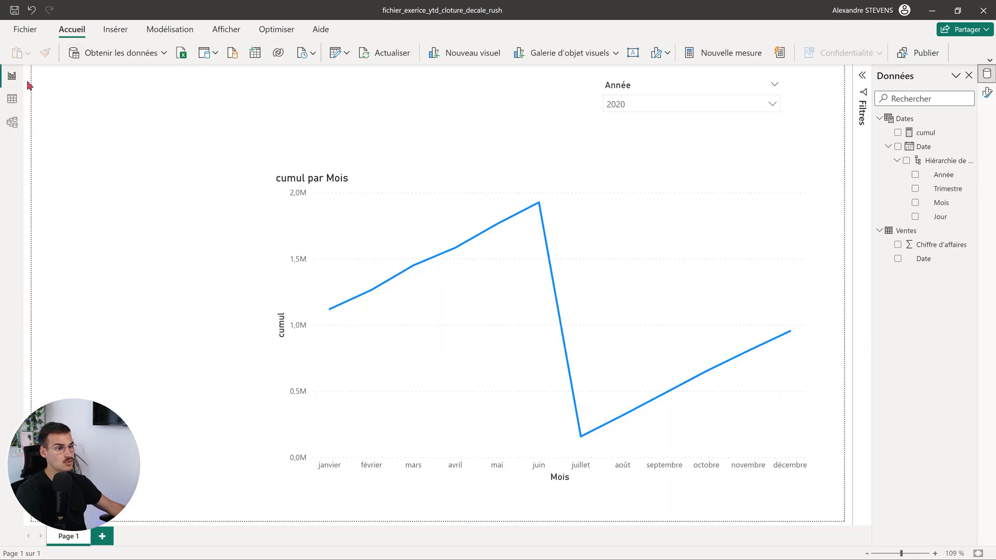
pyautogui.click(678, 125)
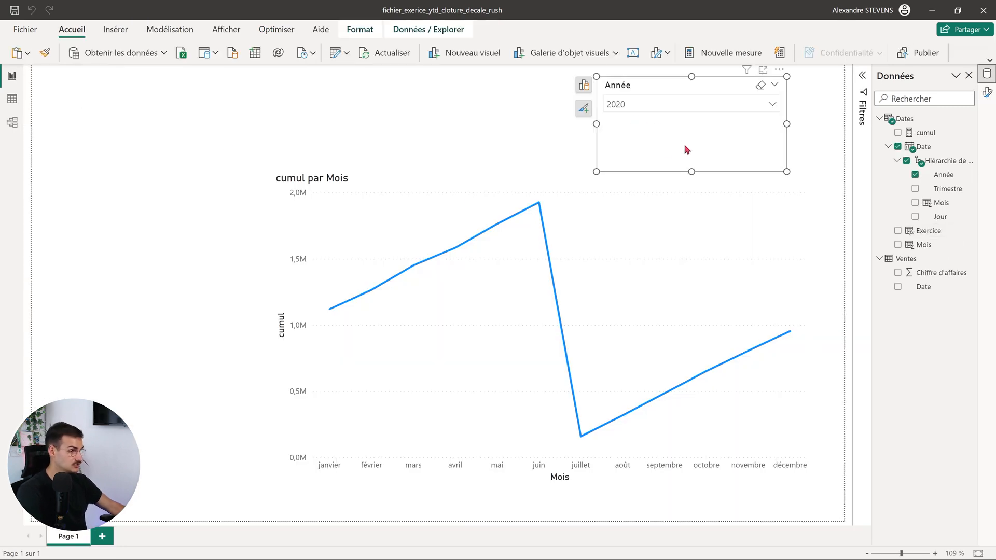
pyautogui.click(709, 107)
pyautogui.click(614, 160)
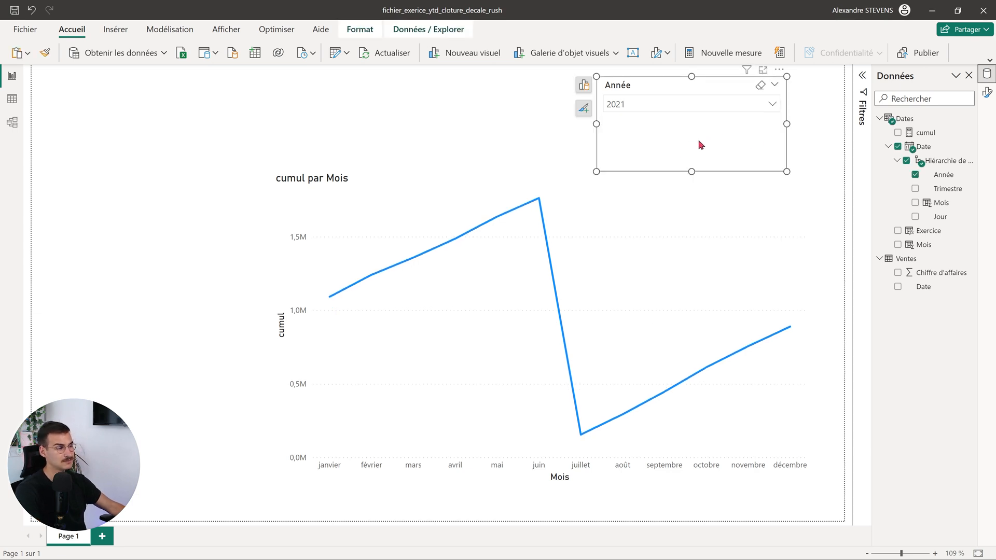
# Replace the date hierarchy in the year slicer with the Exercice column and filter the page on Exercice 2020/2021
pyautogui.click(898, 147)
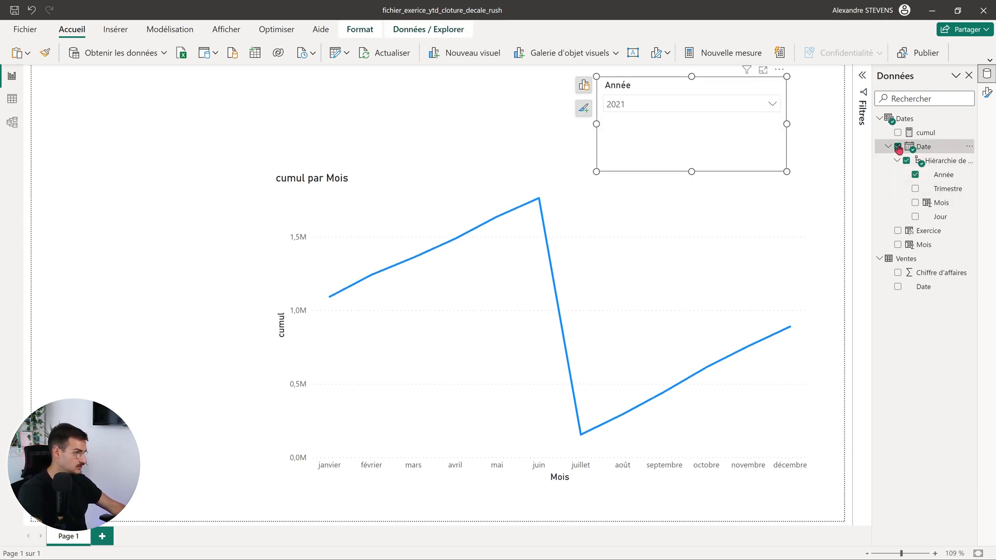
pyautogui.click(898, 231)
pyautogui.click(733, 106)
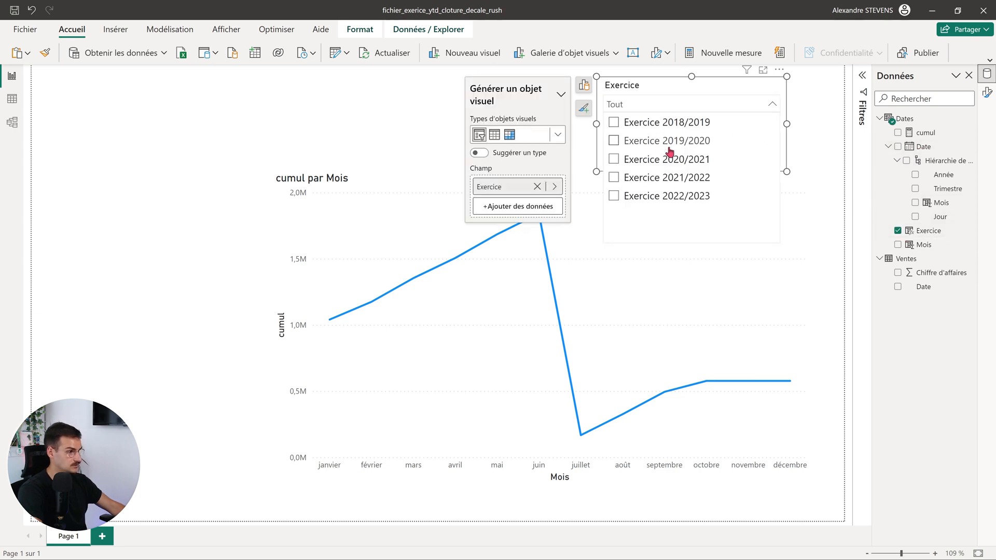
pyautogui.click(671, 164)
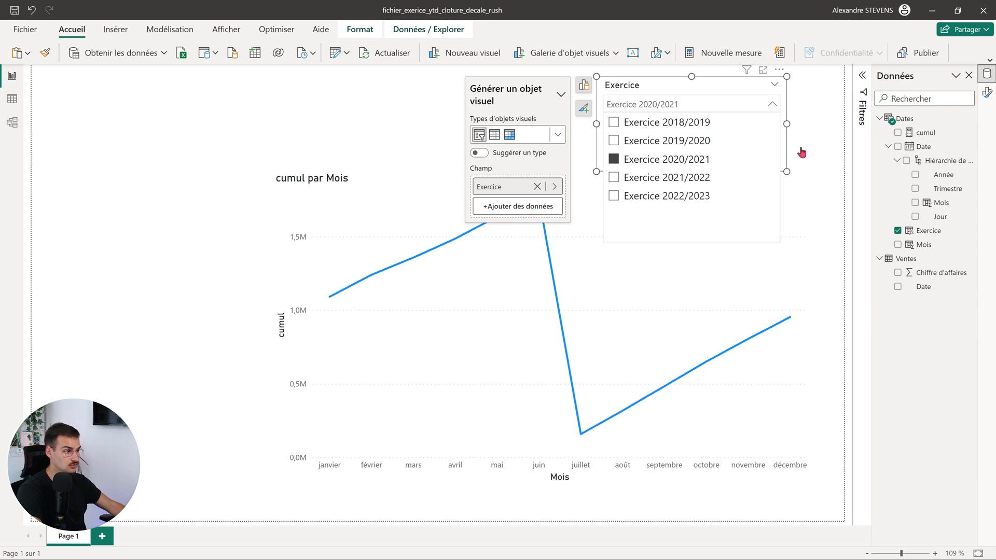
pyautogui.click(822, 144)
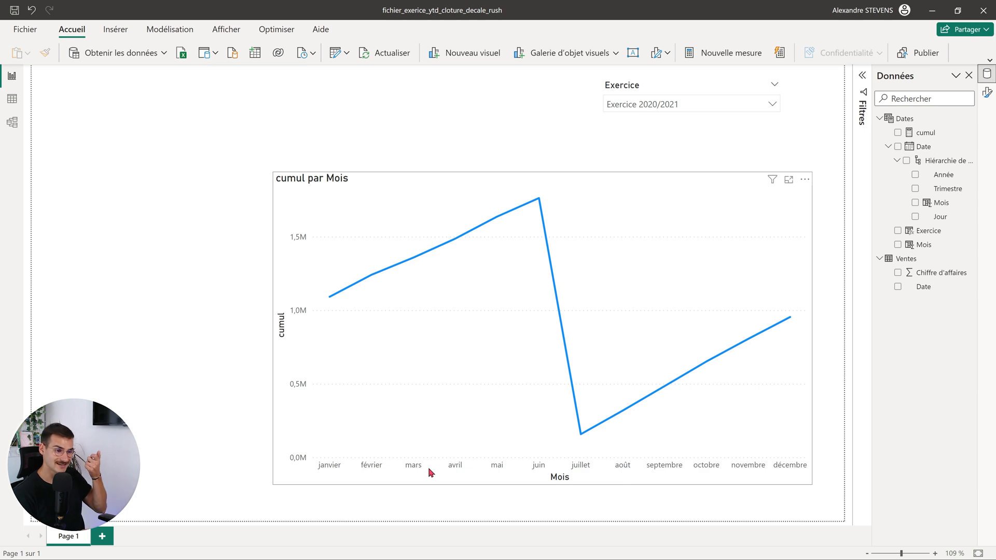
# Return to the first rows of the Dates table and add a new calculated column to it
pyautogui.click(12, 99)
pyautogui.scroll(15, 134, 144)
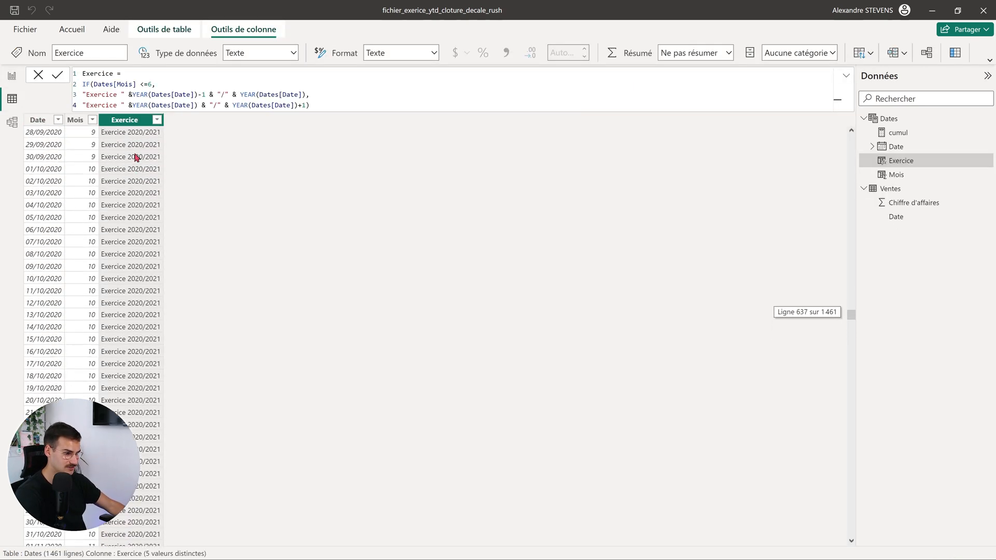
pyautogui.moveTo(851, 291); pyautogui.dragTo(850, 139)
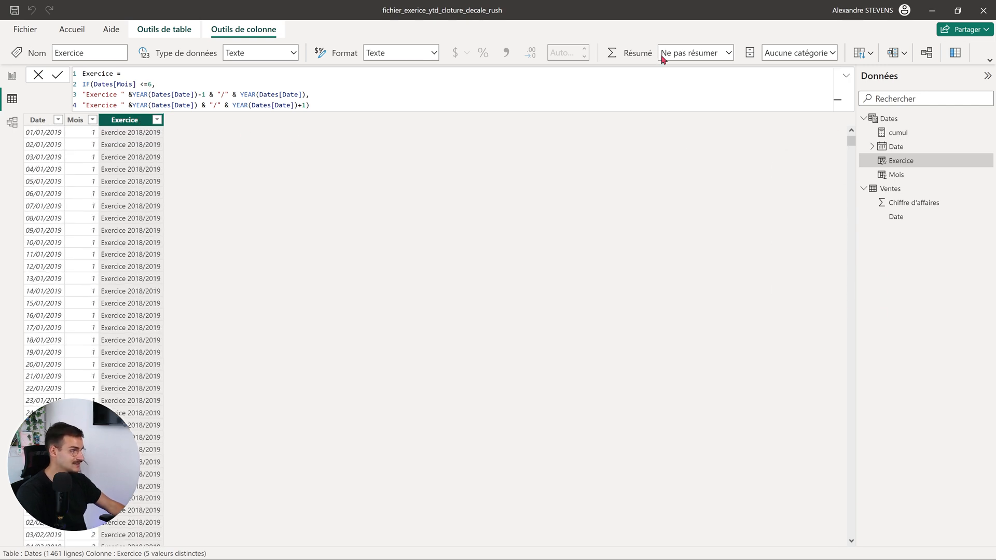
pyautogui.click(956, 55)
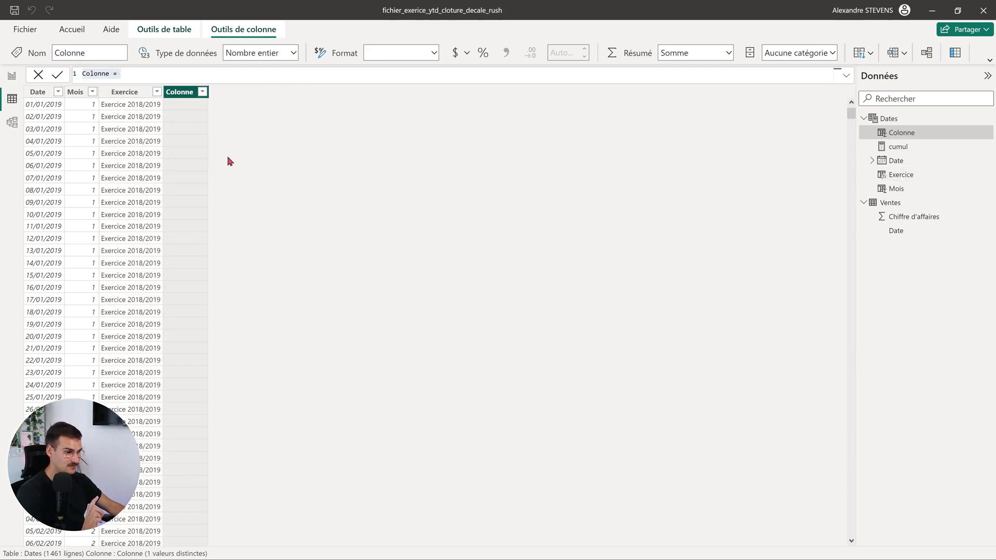
pyautogui.click(131, 77)
pyautogui.doubleClick(105, 77)
pyautogui.write('FORMAT(')
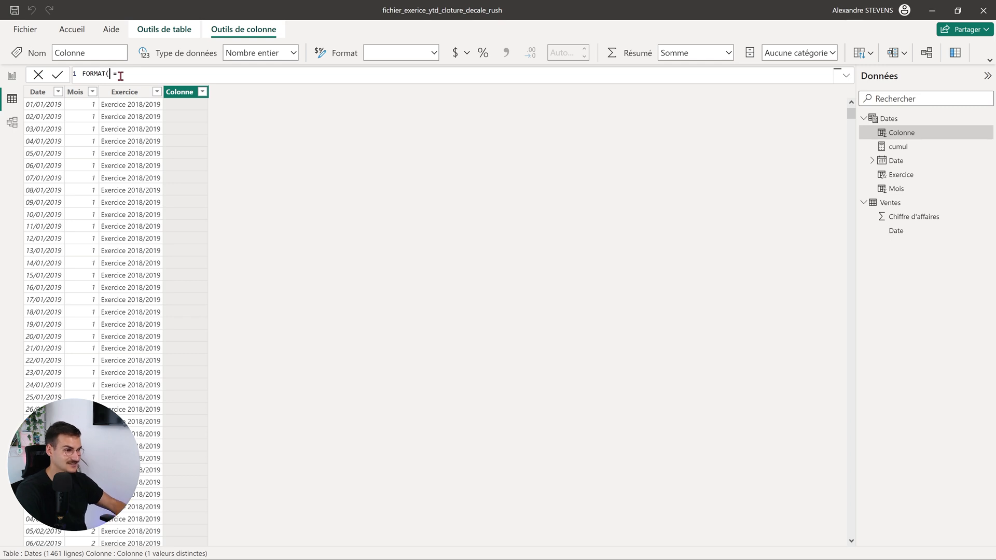
pyautogui.press('BackSpace')
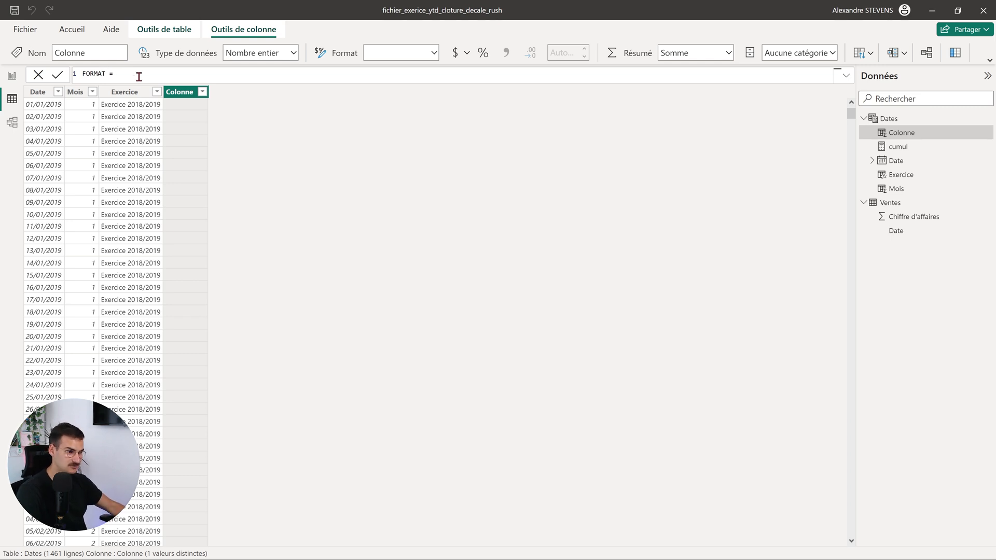
# Name the new calculated column Annee-Mois in its formula, ready for the expression after the equals sign
pyautogui.doubleClick(98, 74)
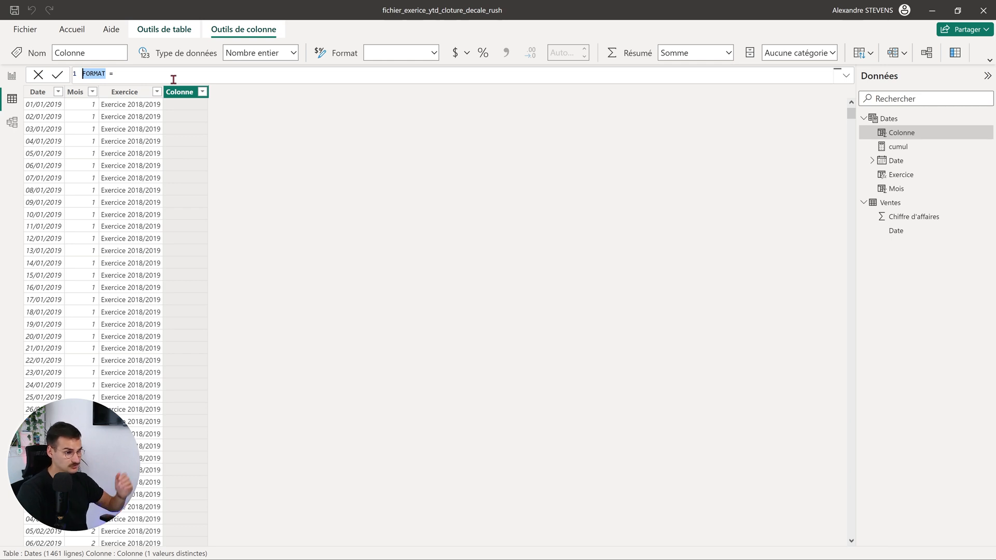
pyautogui.press('BackSpace')
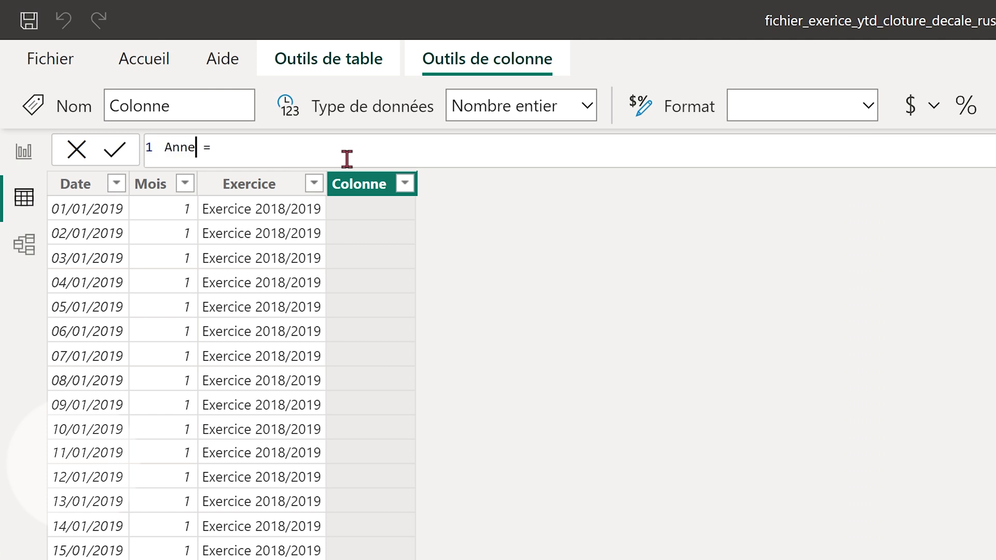
pyautogui.write('Mois')
pyautogui.press('End')
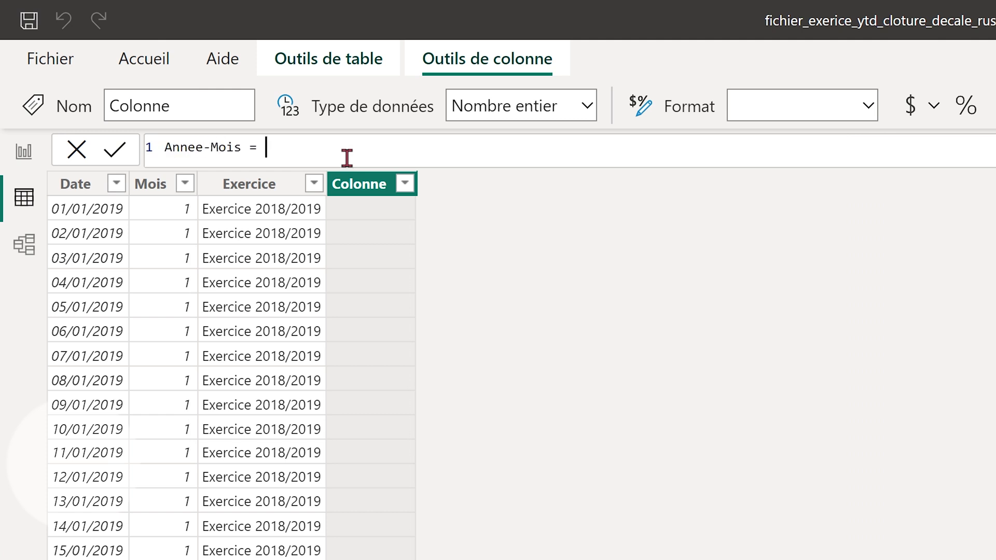
# Define Annee-Mois as FORMAT(Dates[Date], "YYYY-MM"), validate the column and check its rows
pyautogui.write('FORMAT(')
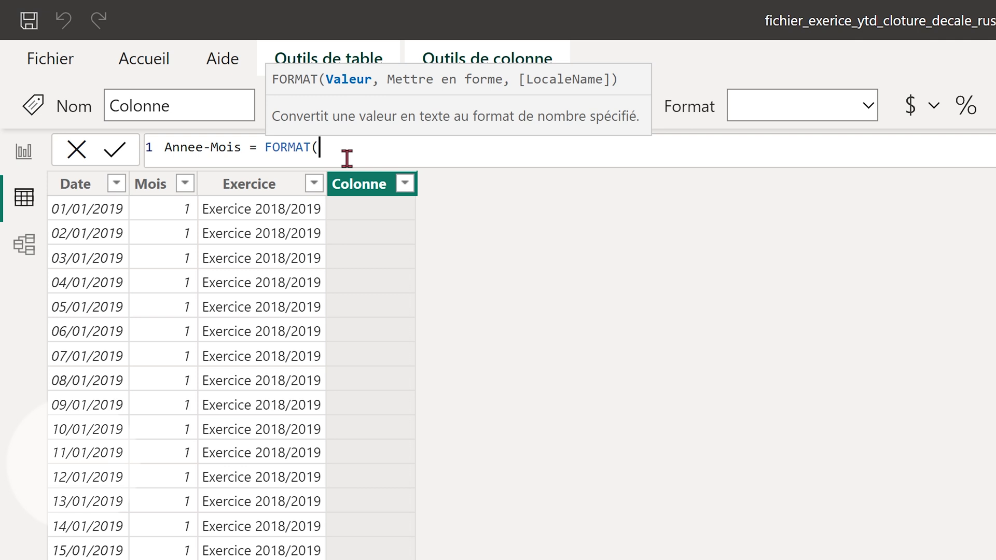
pyautogui.write('Date')
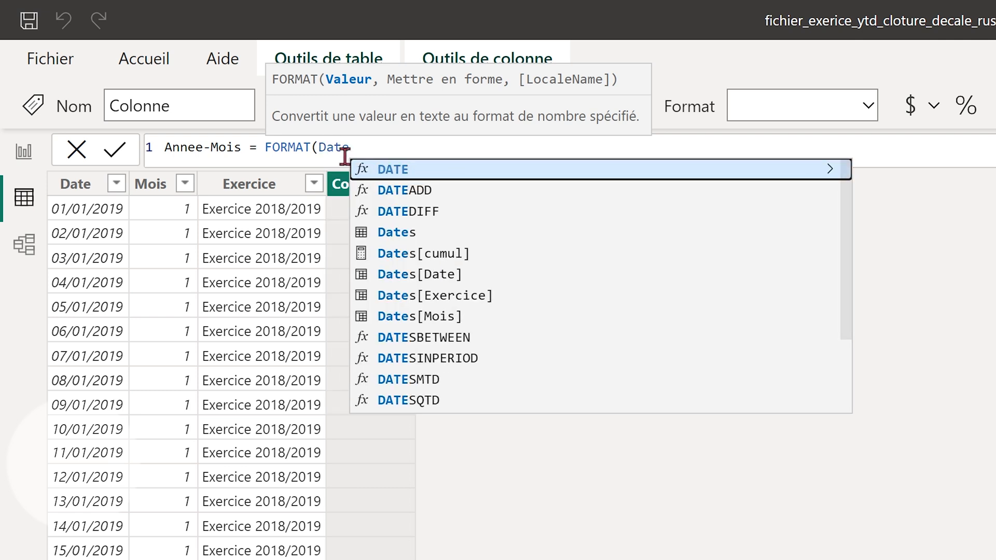
pyautogui.click(451, 273)
pyautogui.write(', ')
pyautogui.write('"')
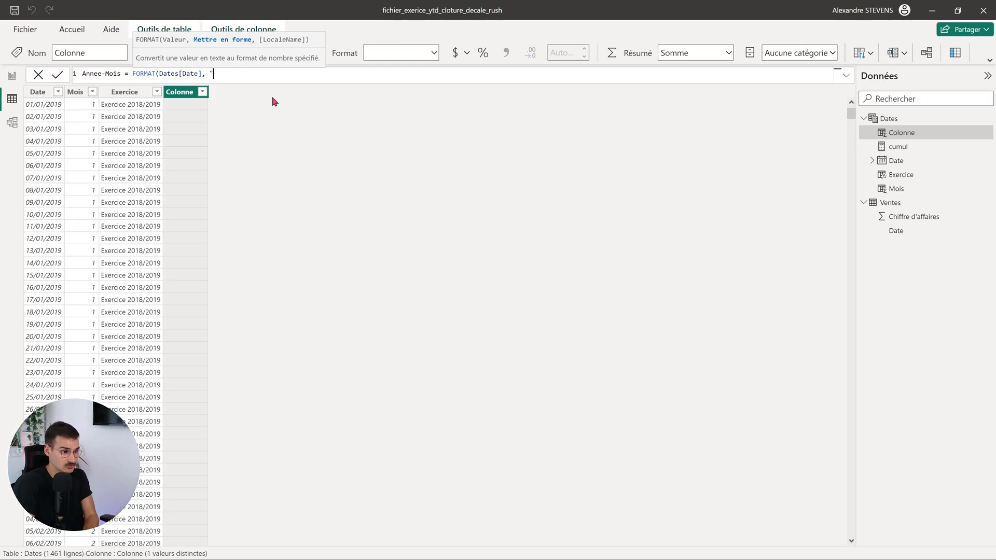
pyautogui.write('YYY')
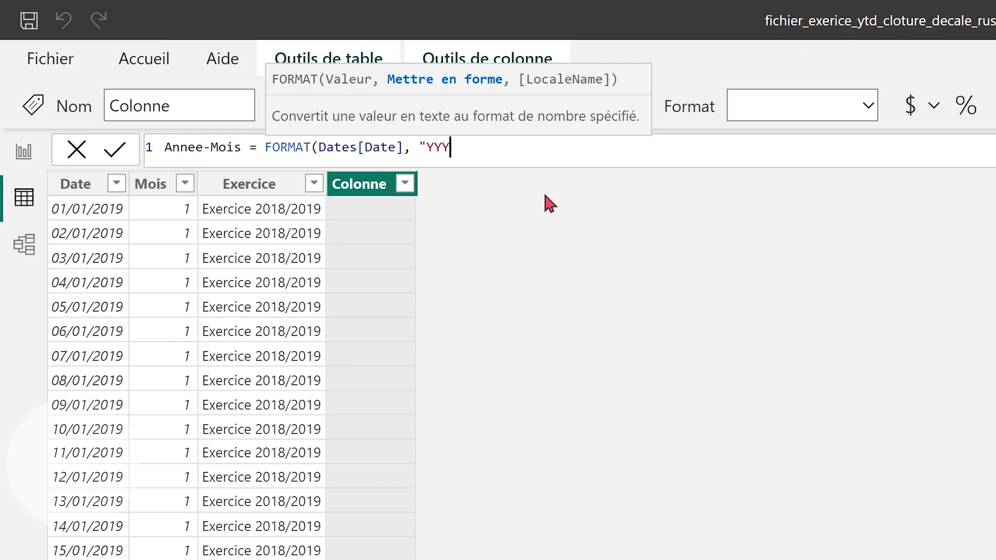
pyautogui.write('Y-MM")')
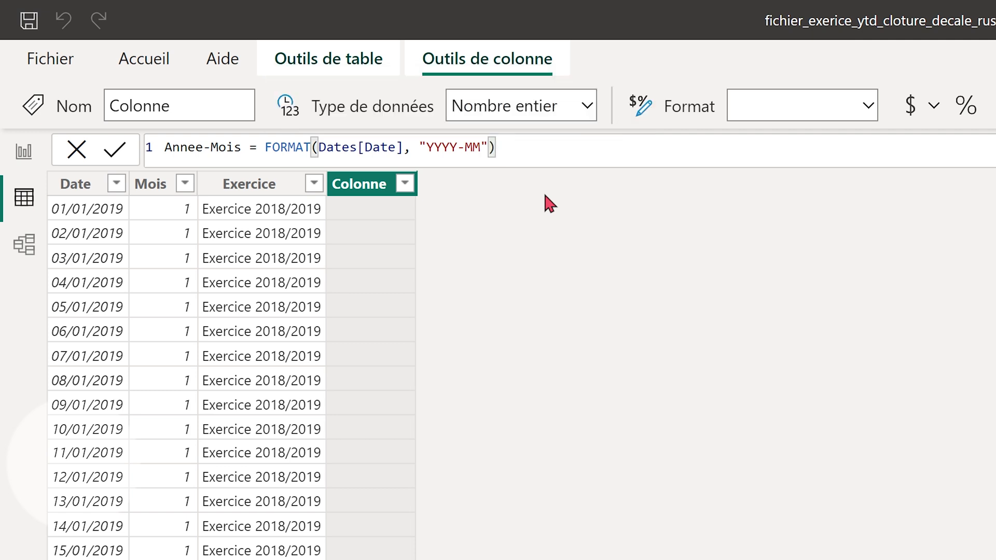
pyautogui.press('Return')
pyautogui.scroll(-20, 408, 463)
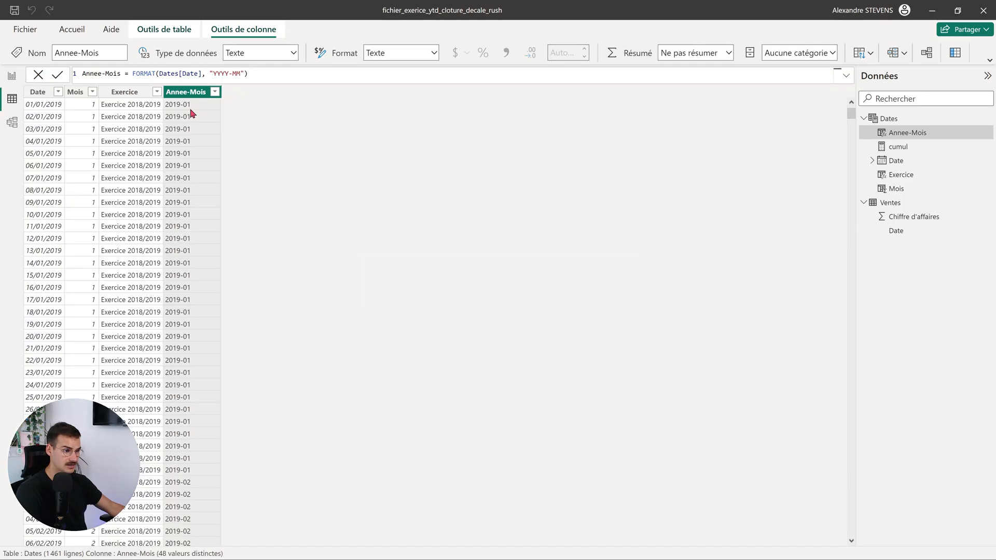
pyautogui.scroll(-20, 200, 245)
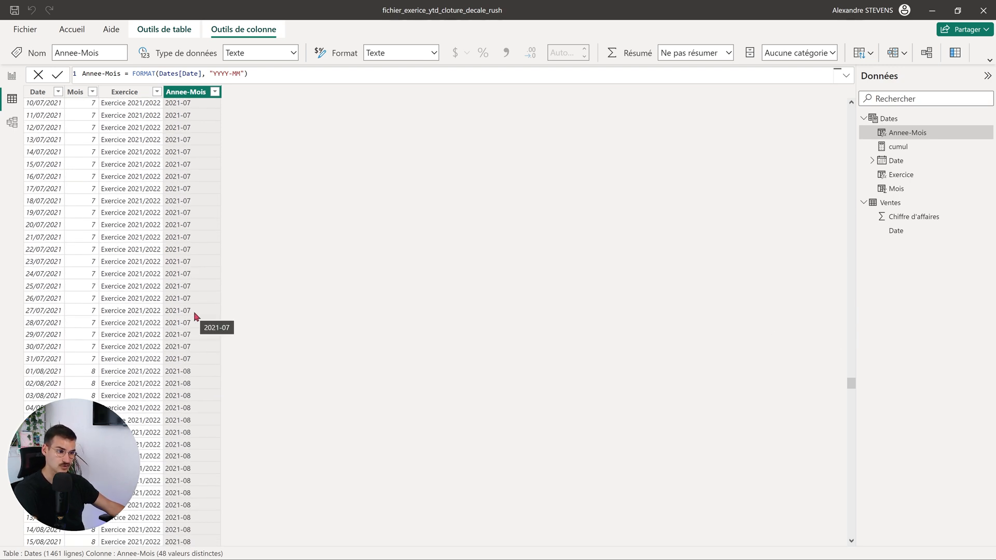
# Replace the date hierarchy with Annee-Mois in the report's cumul chart and display the visual as a line chart
pyautogui.click(12, 76)
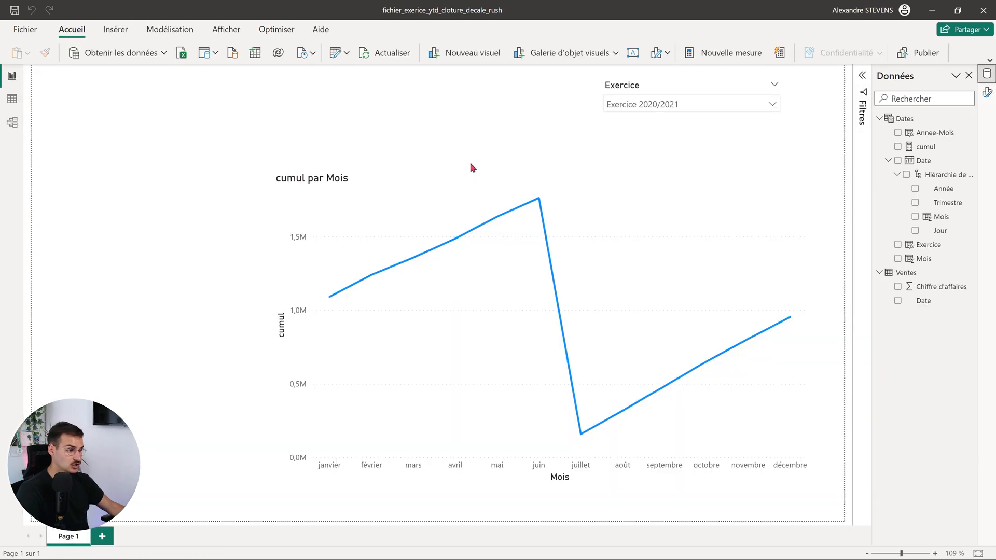
pyautogui.click(427, 187)
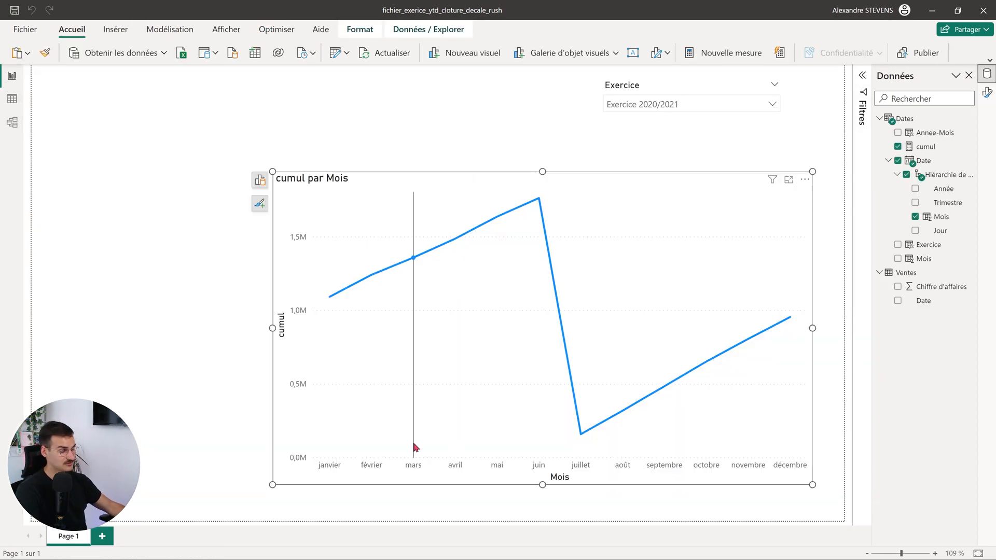
pyautogui.click(898, 160)
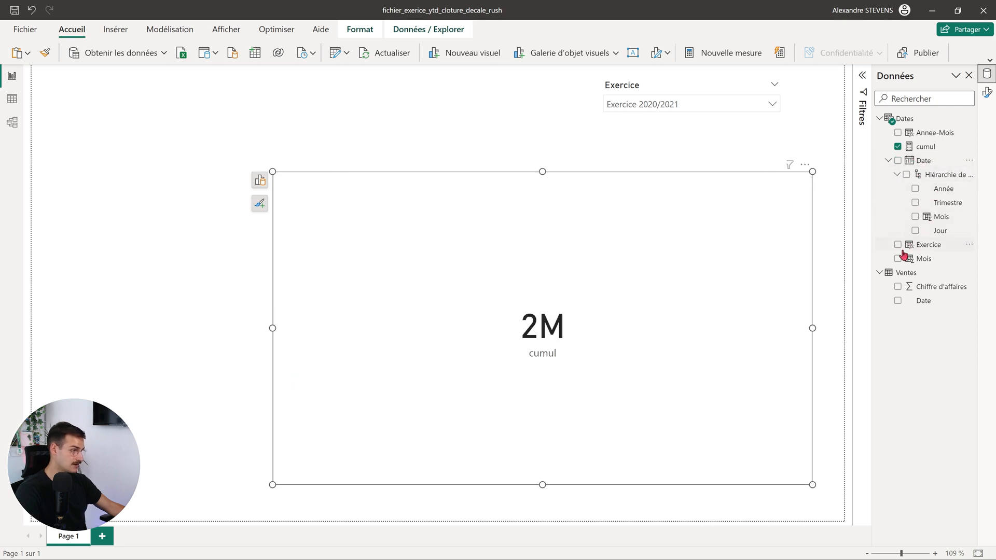
pyautogui.click(899, 134)
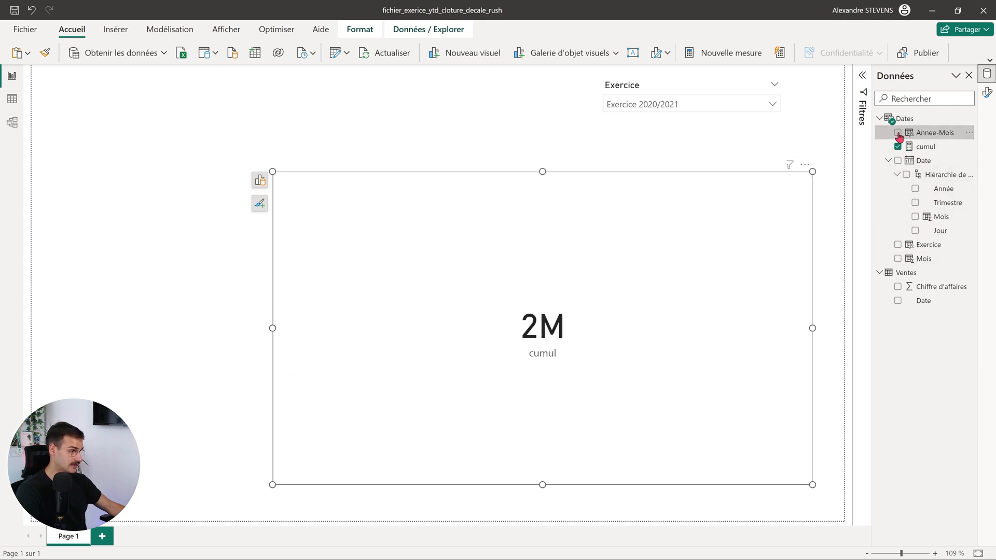
pyautogui.click(234, 230)
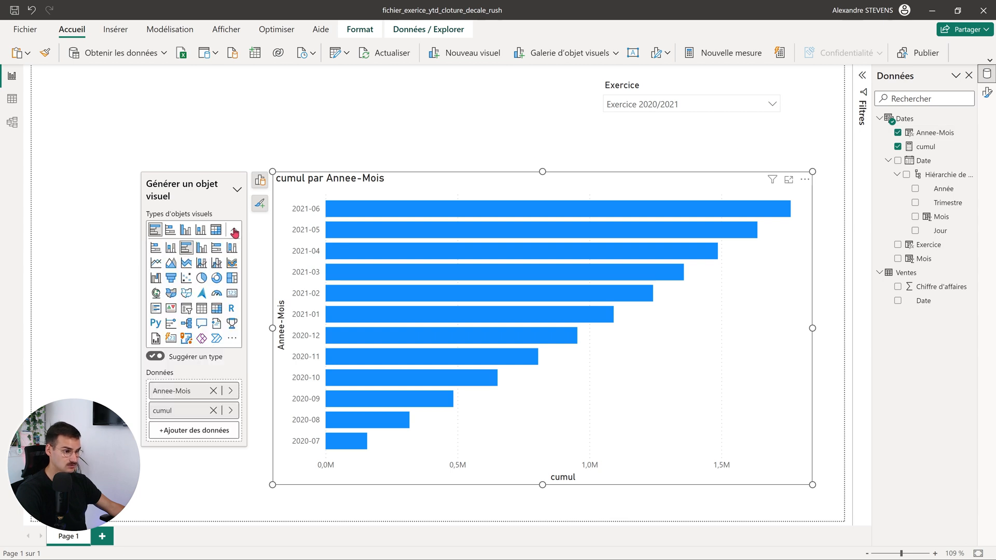
pyautogui.click(156, 263)
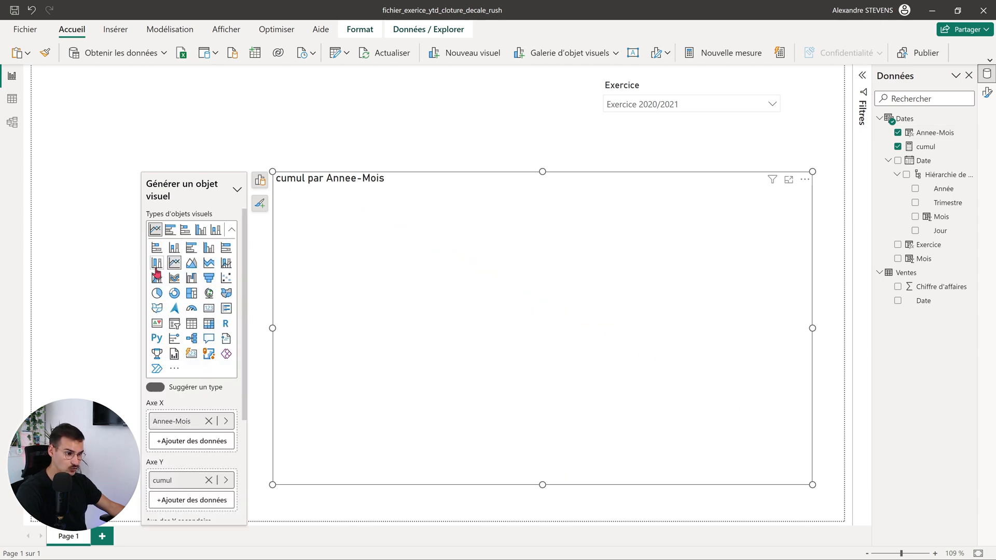
pyautogui.click(72, 302)
# Sort the line chart's axis by Annee-Mois in ascending order and shift the chart slightly to the left on the page
pyautogui.click(804, 185)
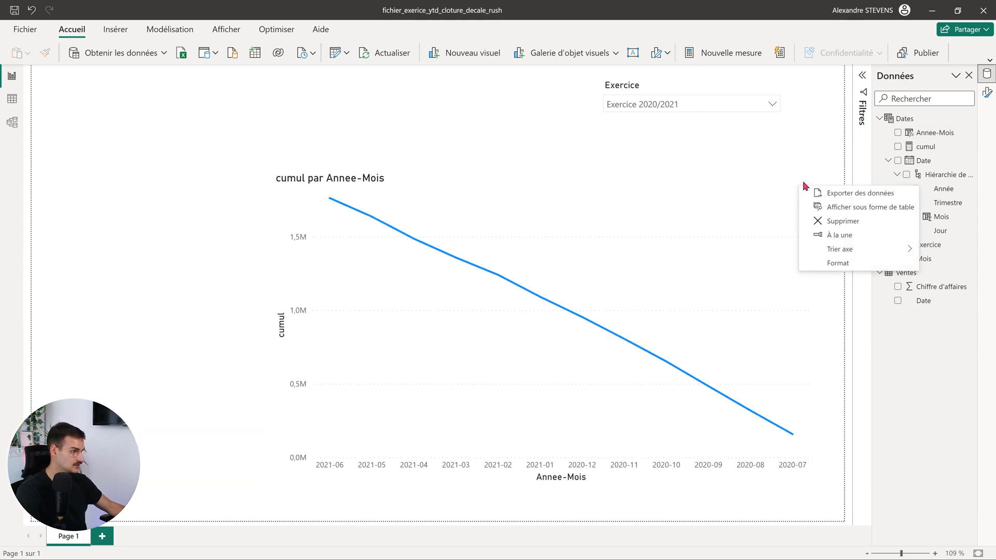
pyautogui.moveTo(863, 254)
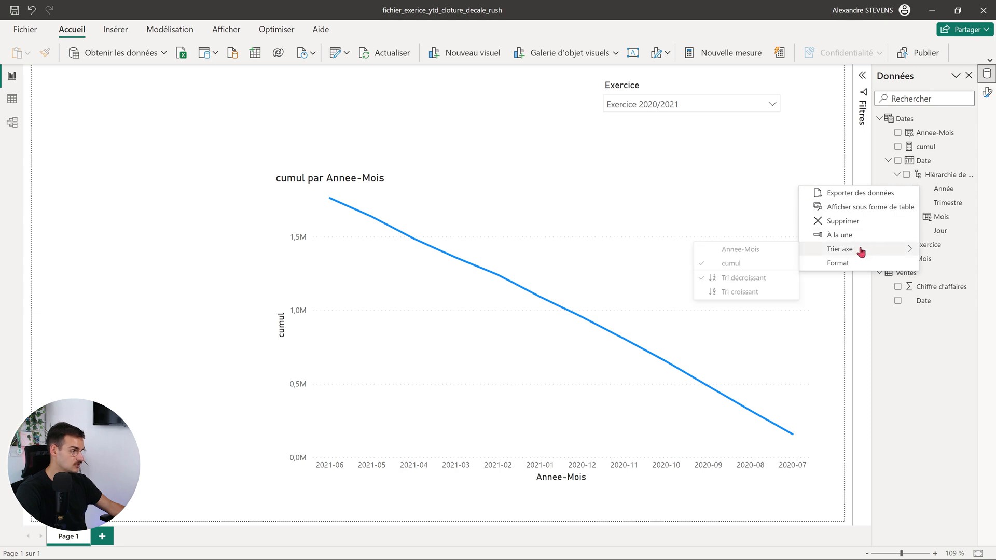
pyautogui.click(749, 253)
pyautogui.click(805, 179)
pyautogui.moveTo(842, 249)
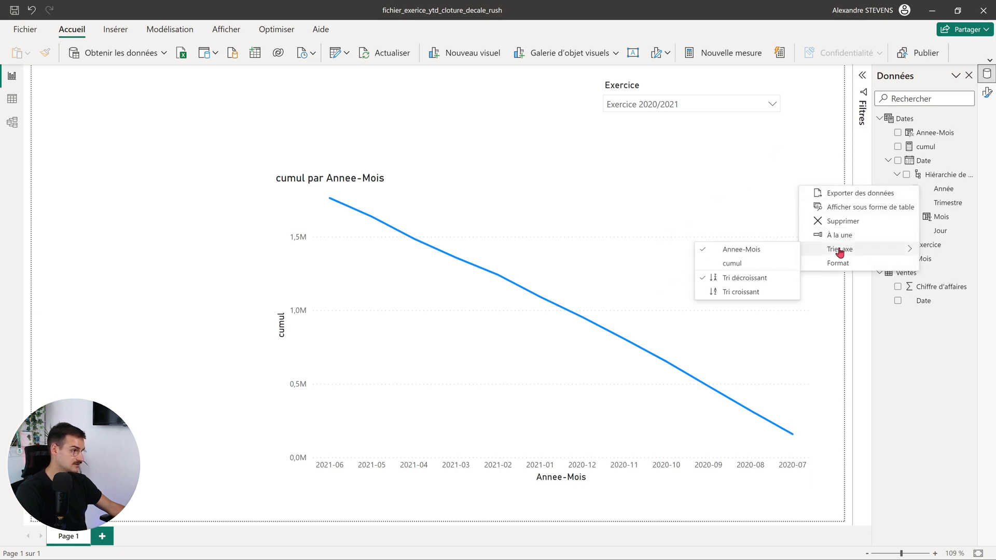
pyautogui.click(738, 291)
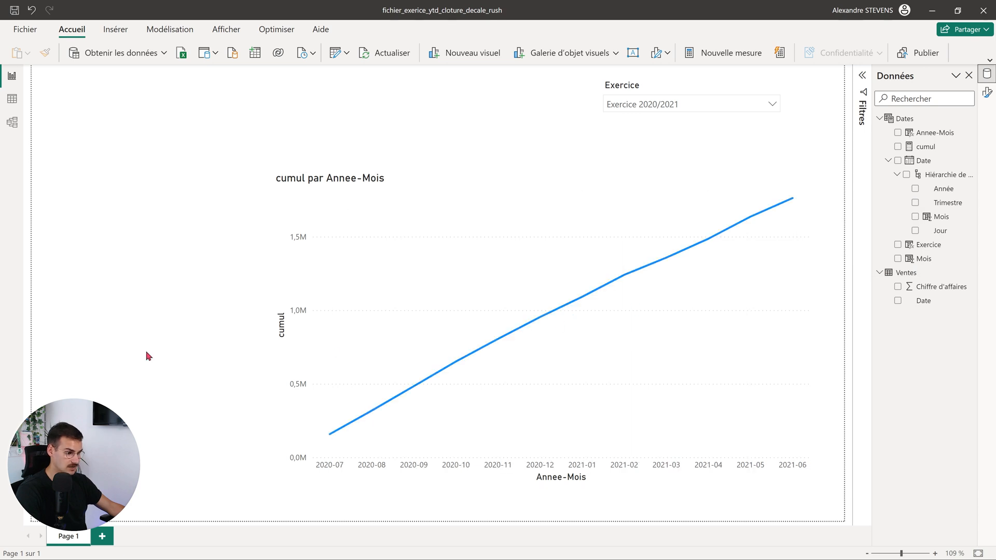
pyautogui.moveTo(664, 197); pyautogui.dragTo(619, 196)
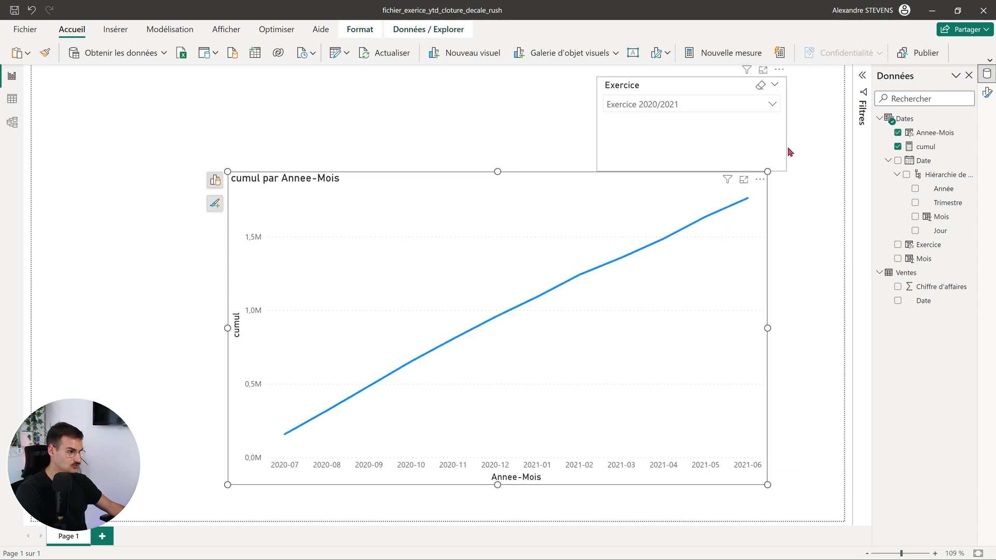
pyautogui.click(759, 158)
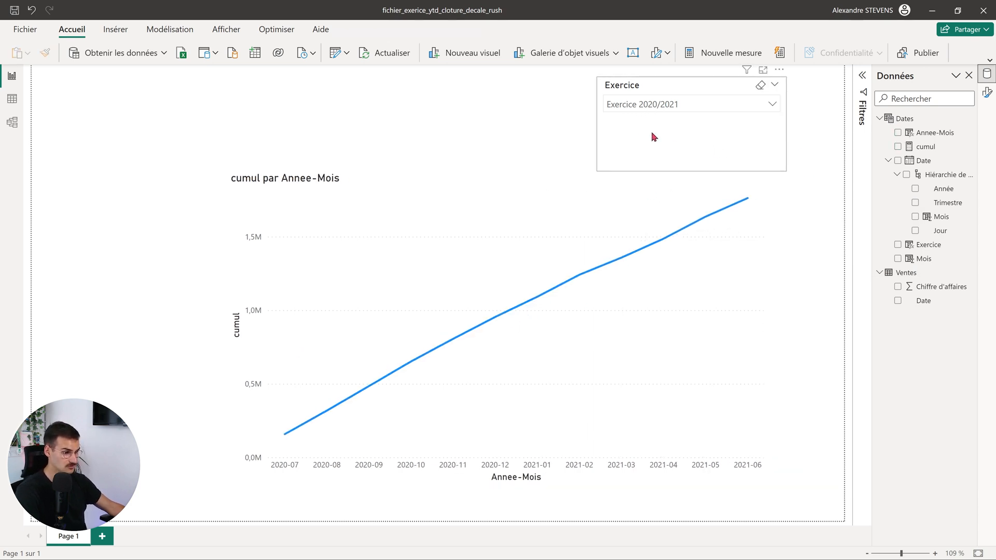
# Filter the Exercice slicer on Exercice 2021/2022 and inspect the chart's cumul value for 2022-06
pyautogui.moveTo(289, 444)
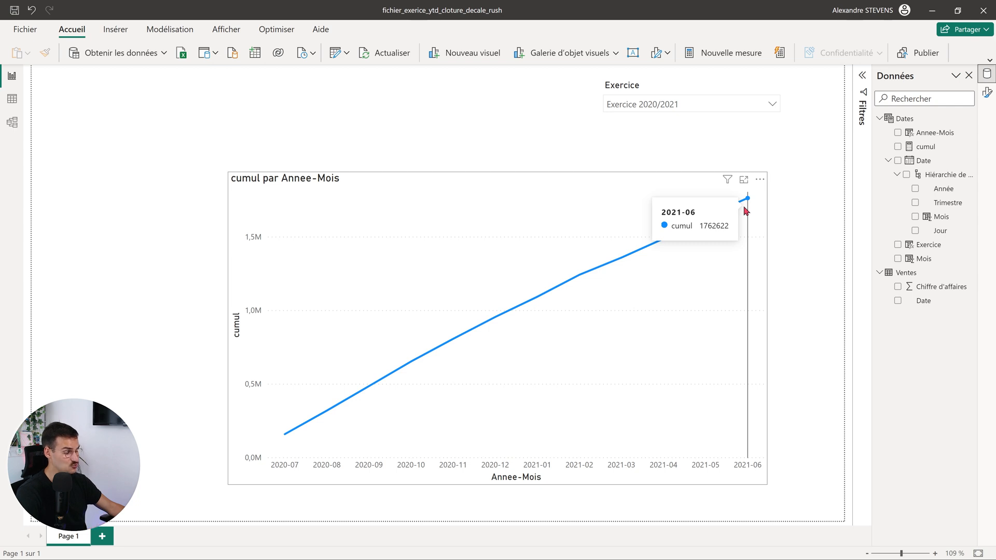
pyautogui.click(690, 104)
pyautogui.click(664, 179)
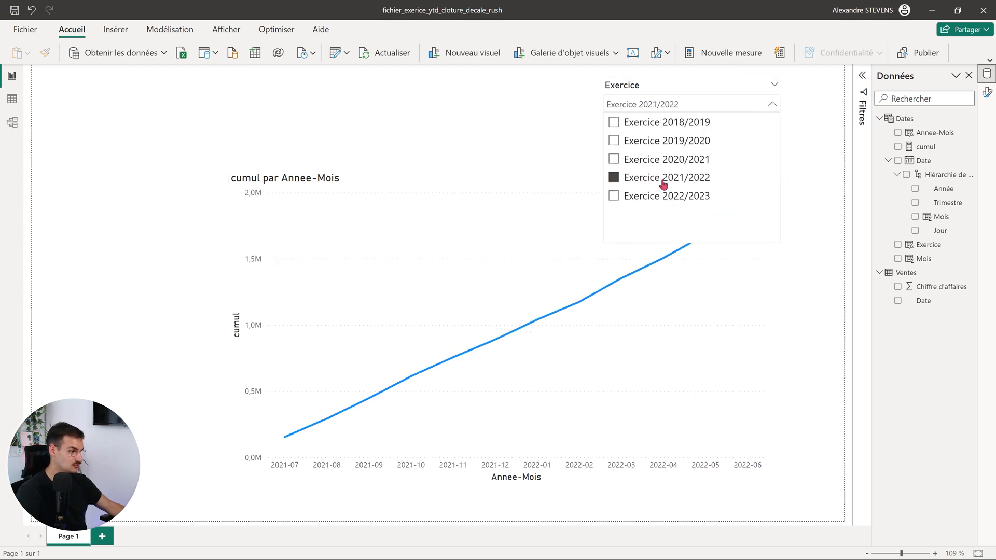
pyautogui.click(804, 185)
pyautogui.moveTo(738, 242)
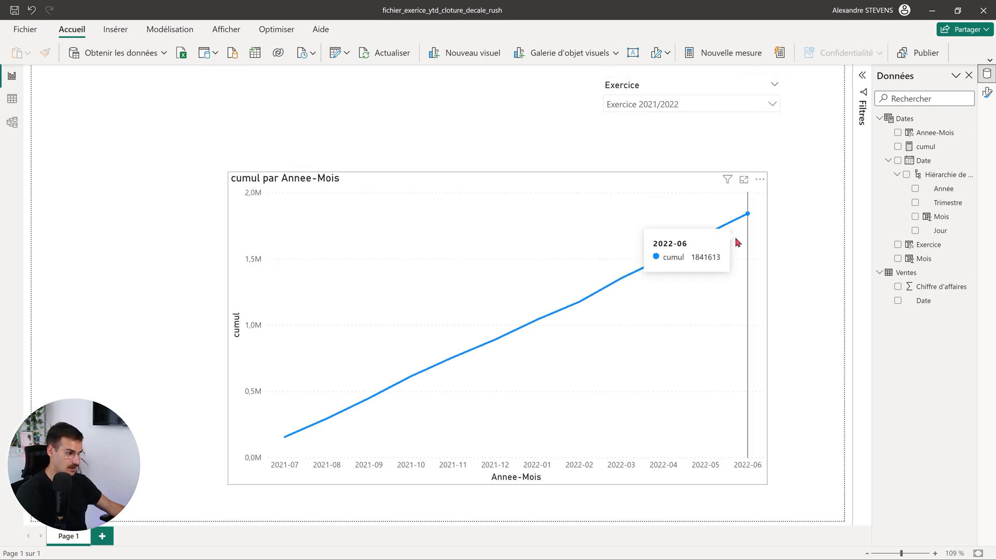